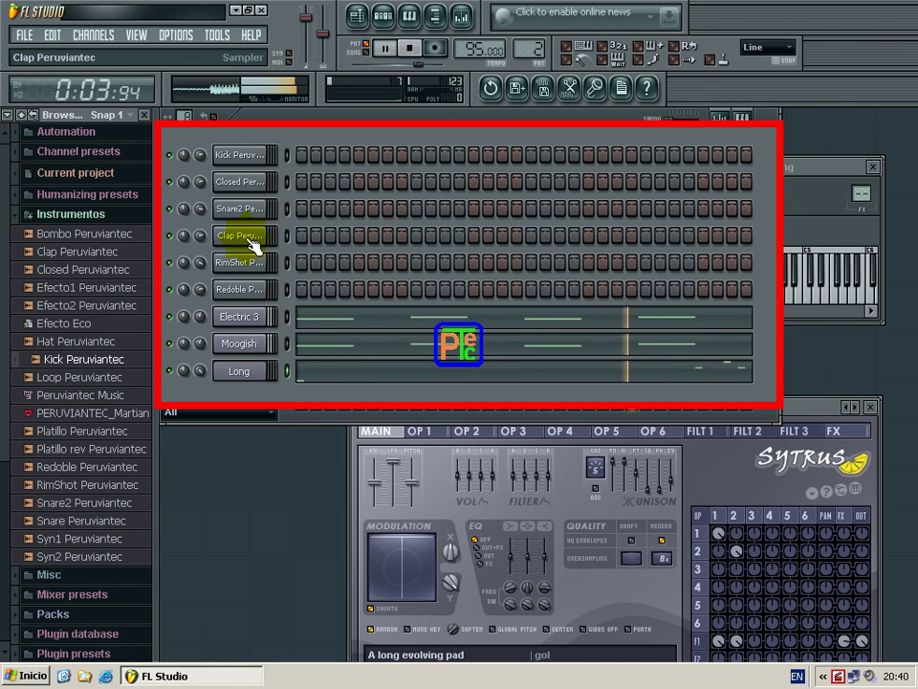
Pause playback, add a Sytrus channel and move its plugin window clear of the channel settings.
click(390, 51)
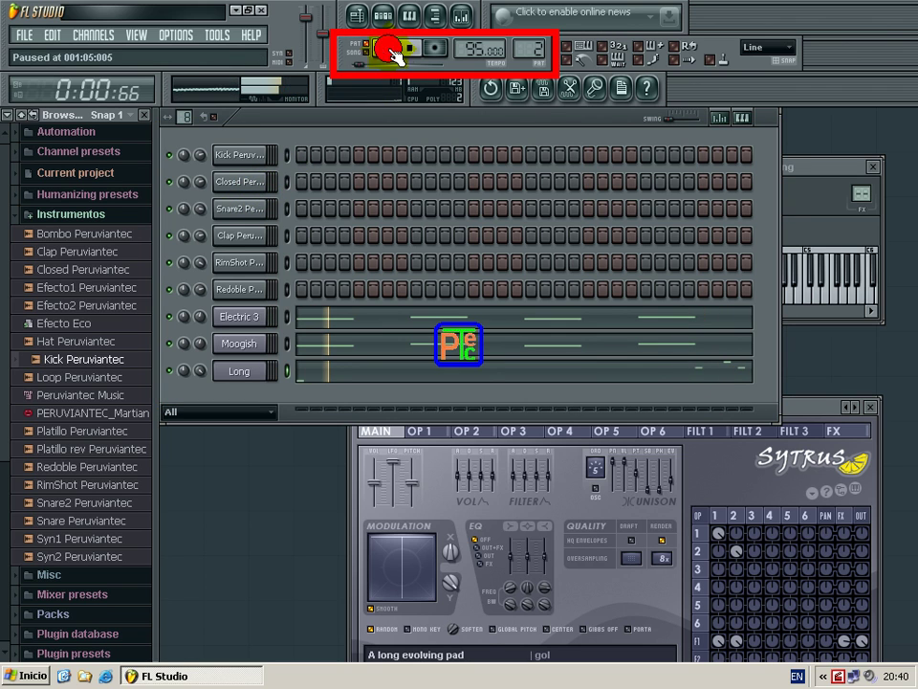
click(95, 38)
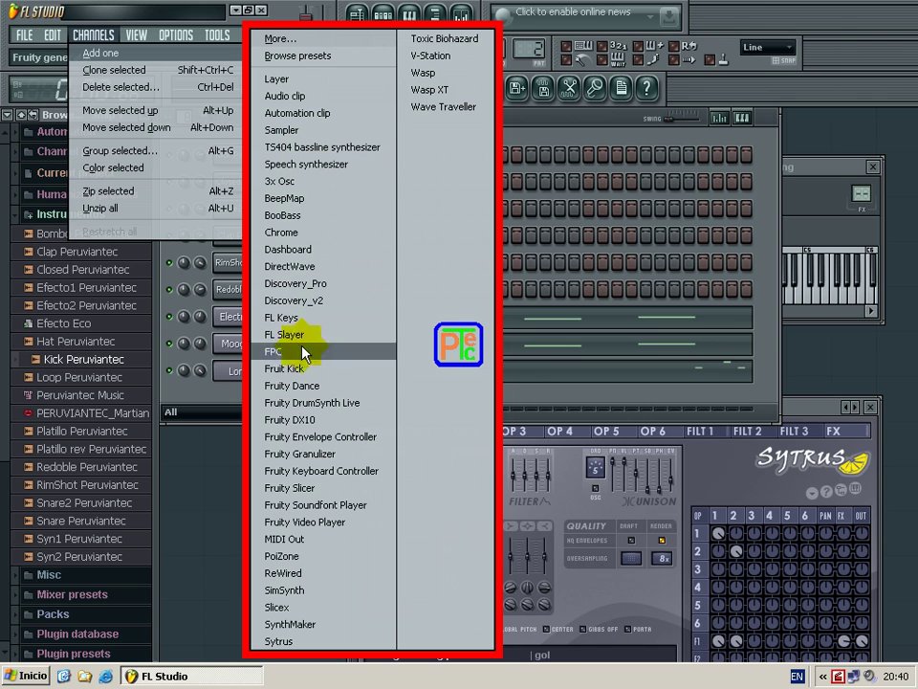
click(303, 640)
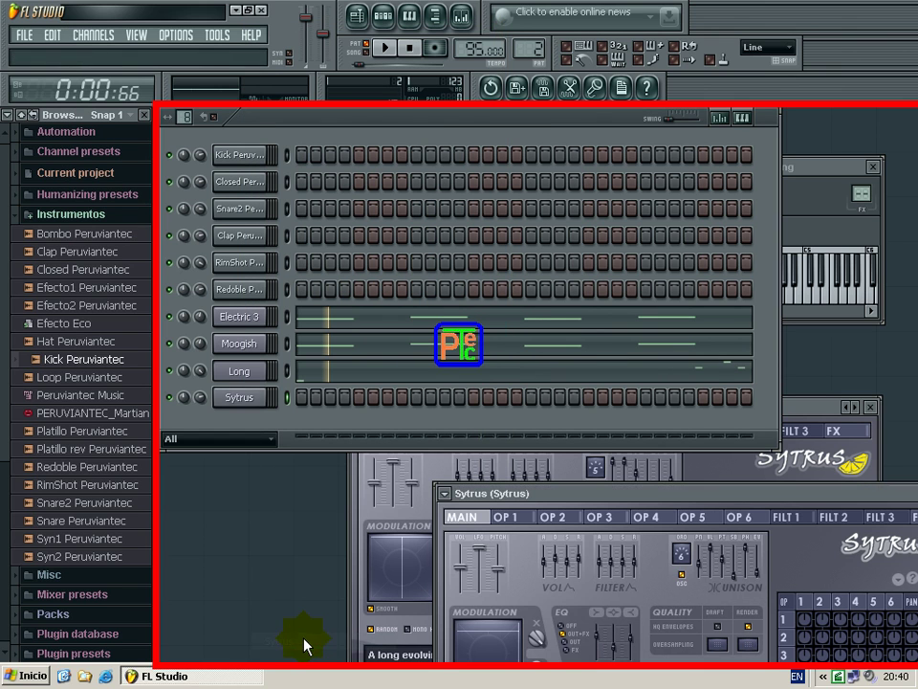
click(251, 397)
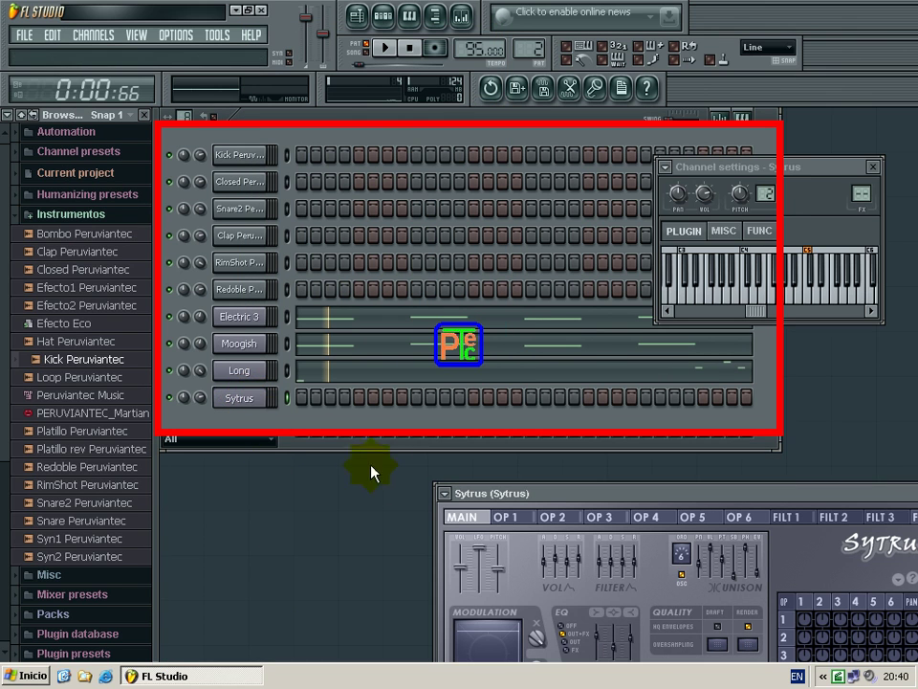
drag(590, 498, 352, 316)
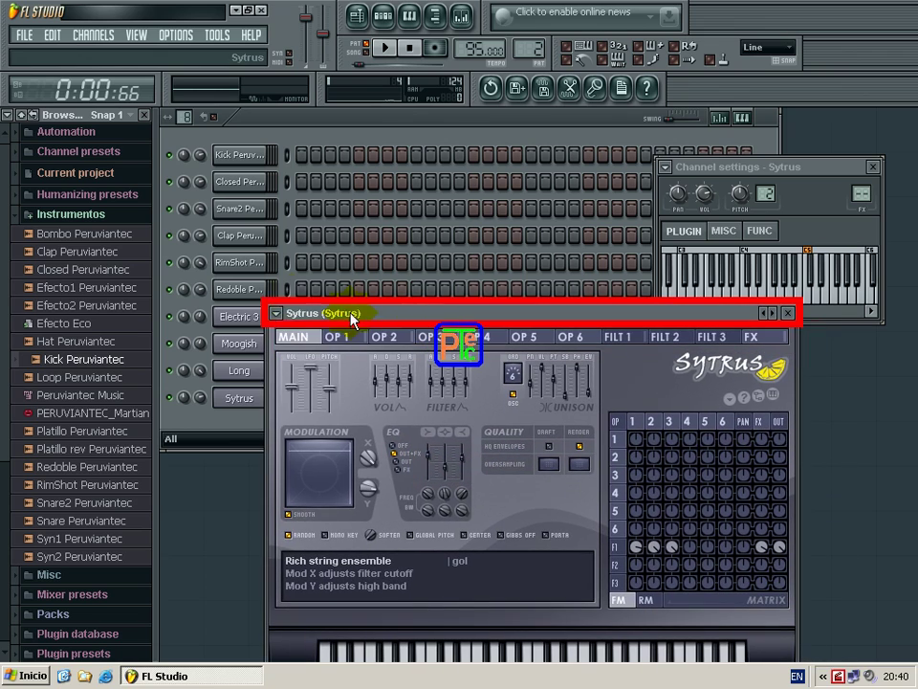
Load the Cube arp preset into the new Sytrus channel and bring the step sequencer to the front.
click(277, 313)
mouse_move(296, 361)
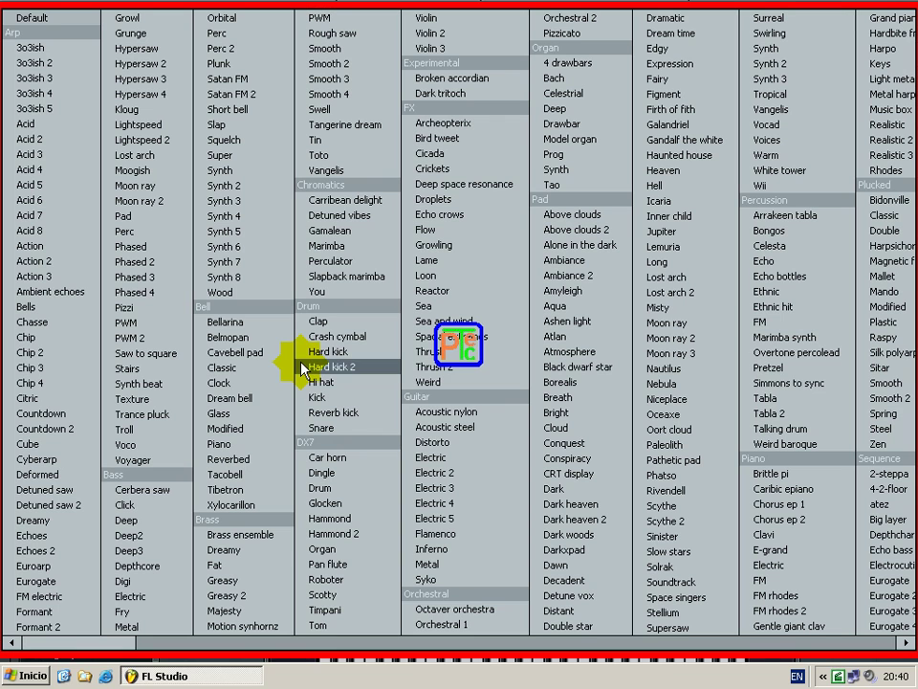
click(45, 445)
click(245, 427)
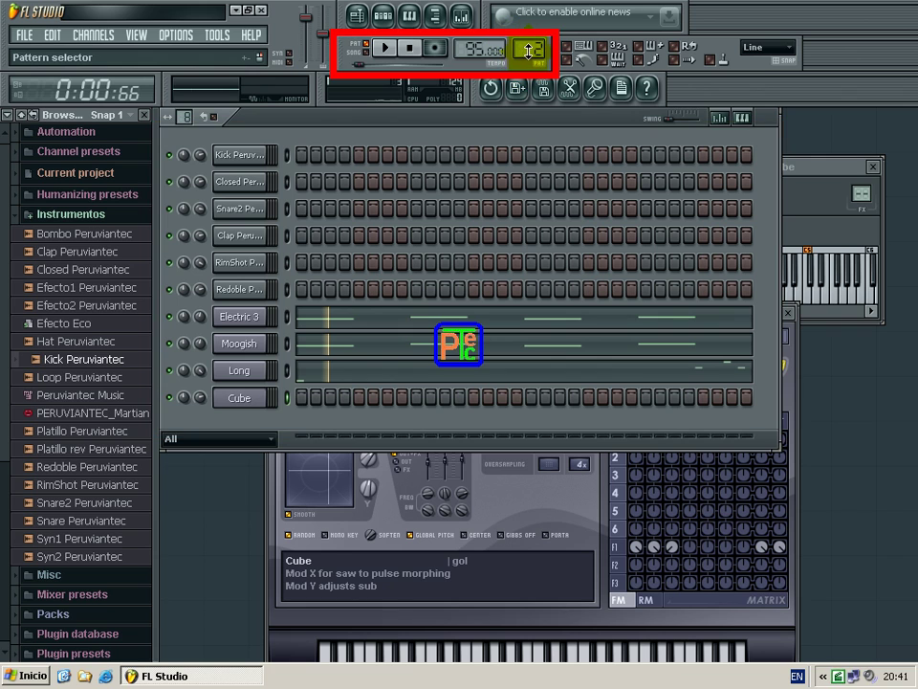
Switch to pattern 3 and rename it melodia2 in the playlist.
scroll(532, 48, up, 1)
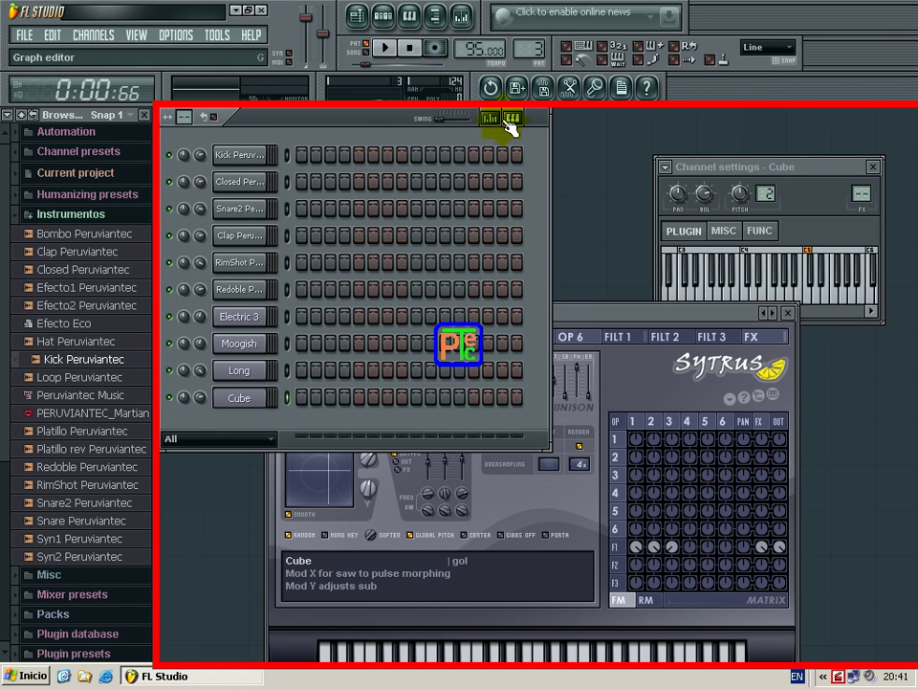
click(356, 16)
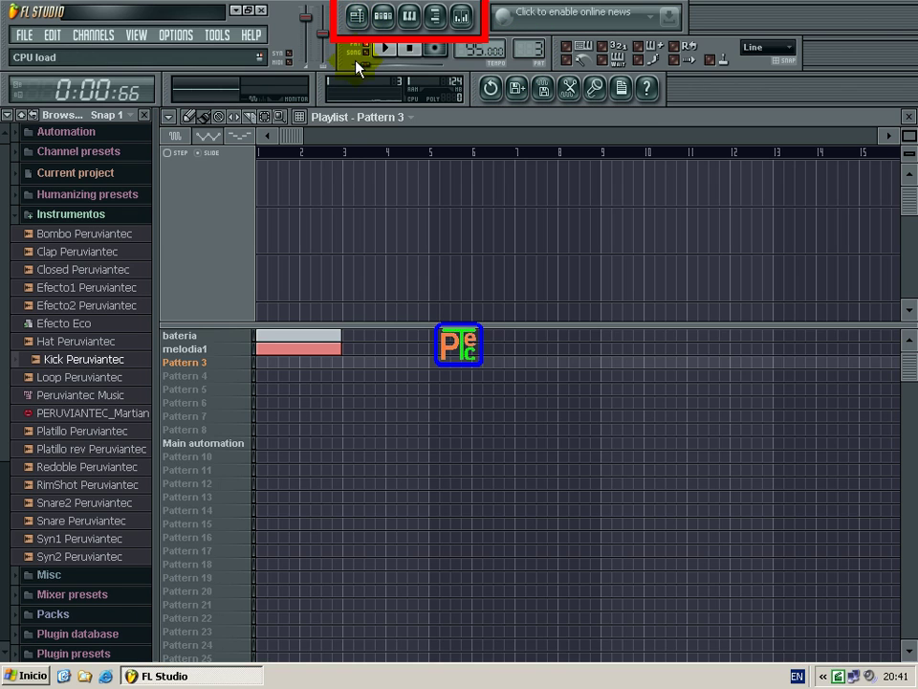
right_click(222, 364)
click(266, 365)
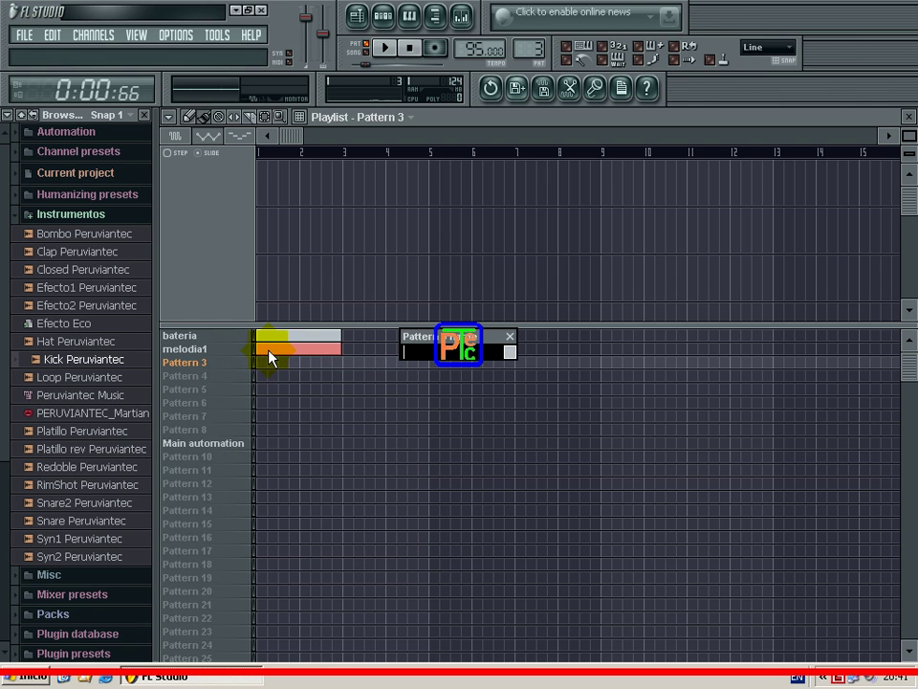
text(m)
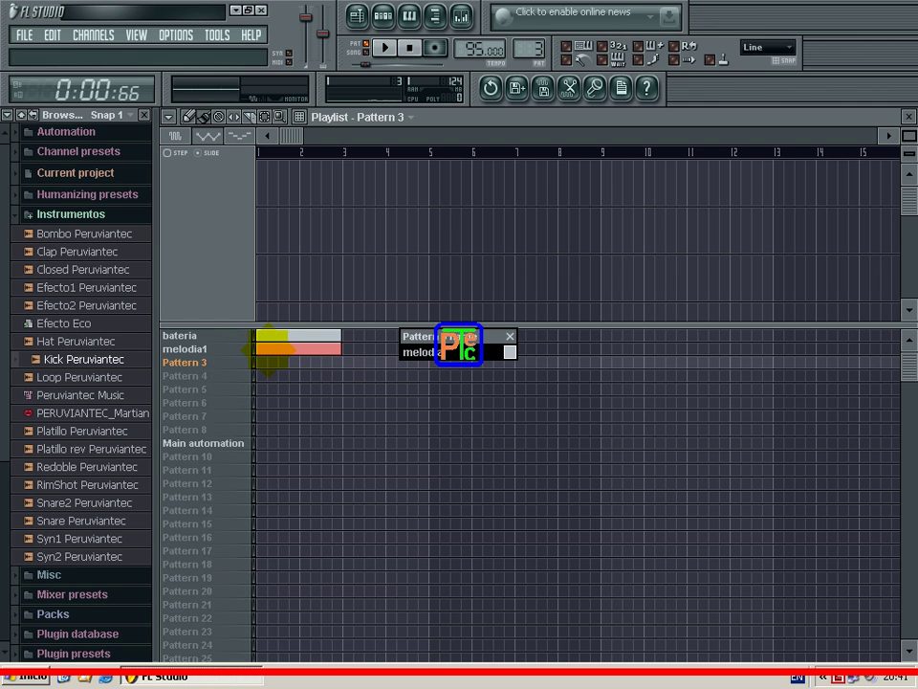
text(elodia2)
key(Return)
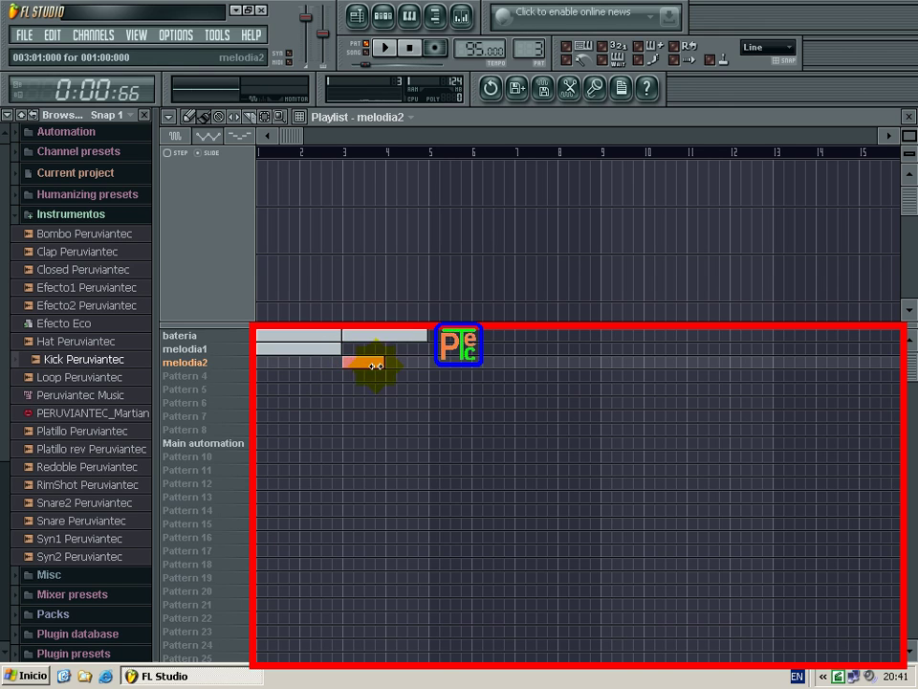
Restore the playlist to its smaller window and extend the melodia2 pattern to 32 steps.
double_click(502, 126)
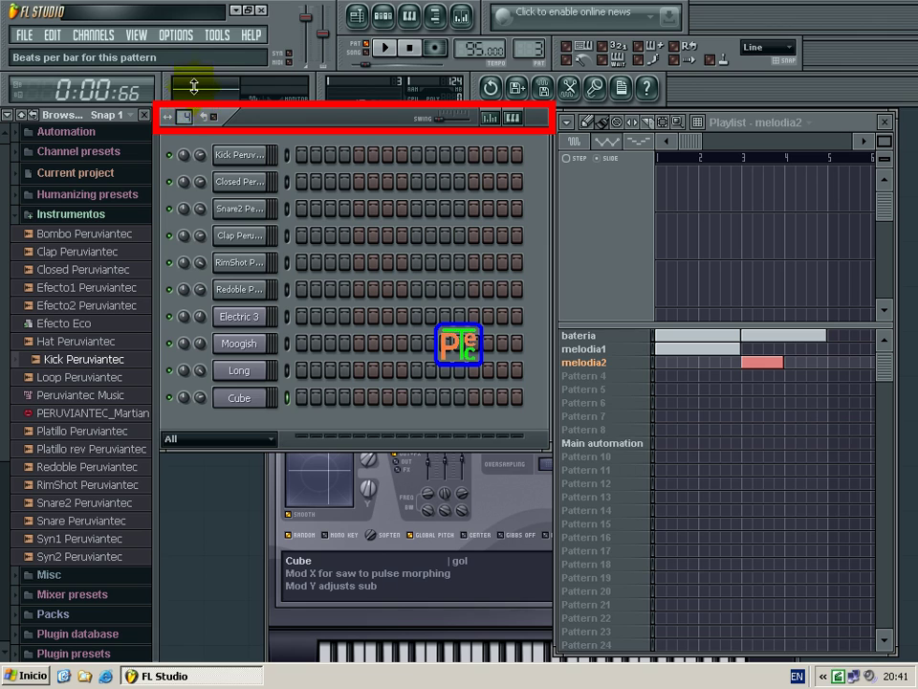
drag(196, 58, 196, 55)
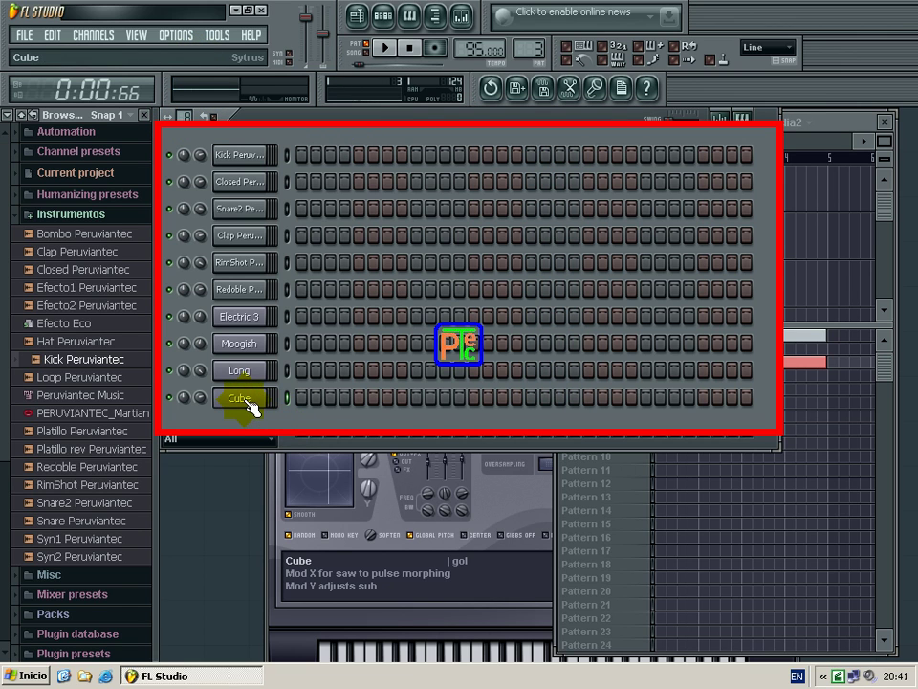
click(792, 139)
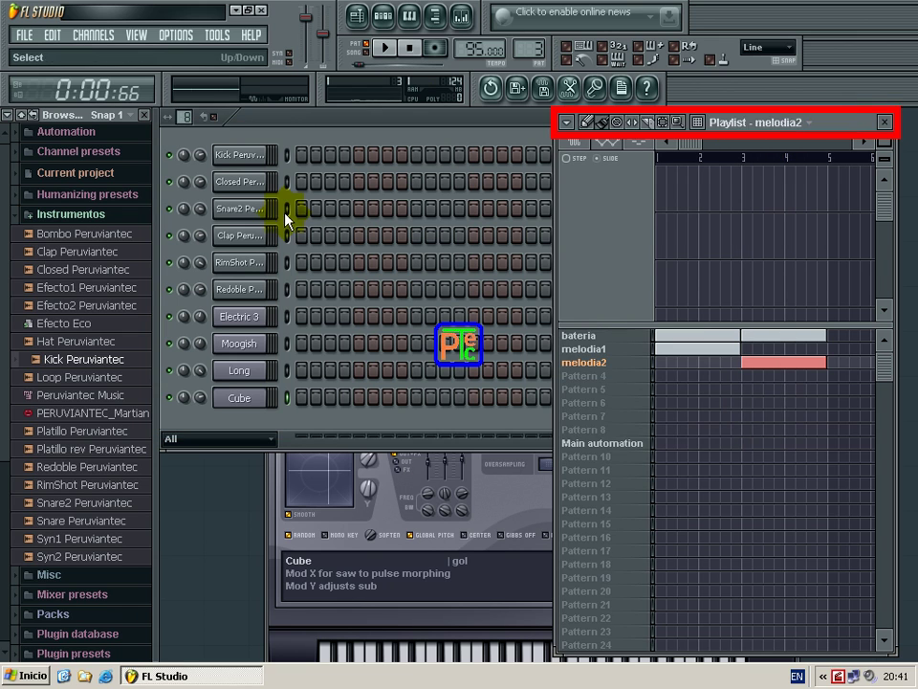
Open the Cube channel's piano roll, audition the channel and enlarge the piano roll to fill the workspace.
click(241, 398)
right_click(241, 400)
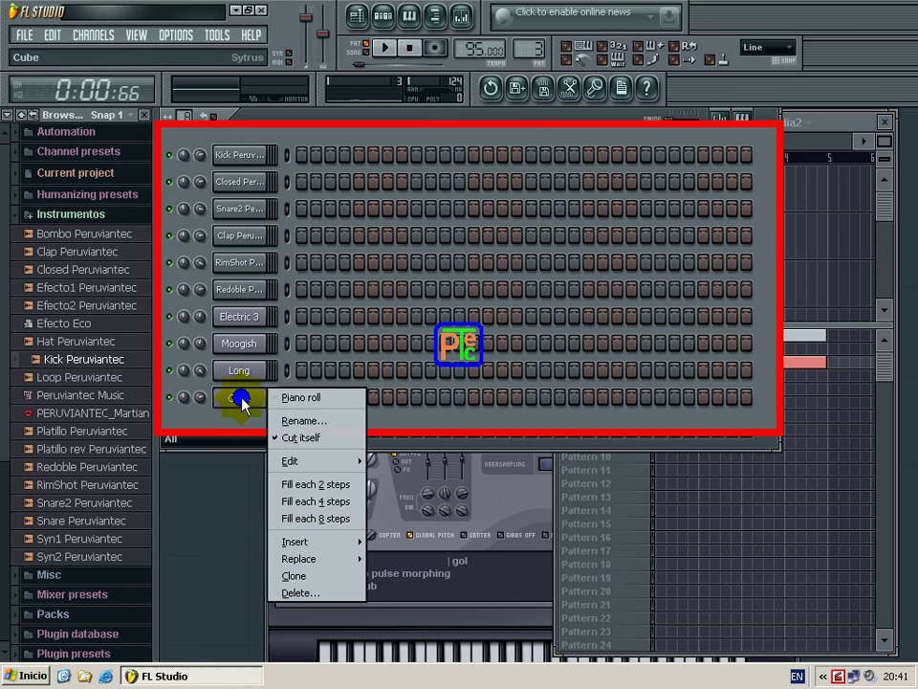
click(302, 398)
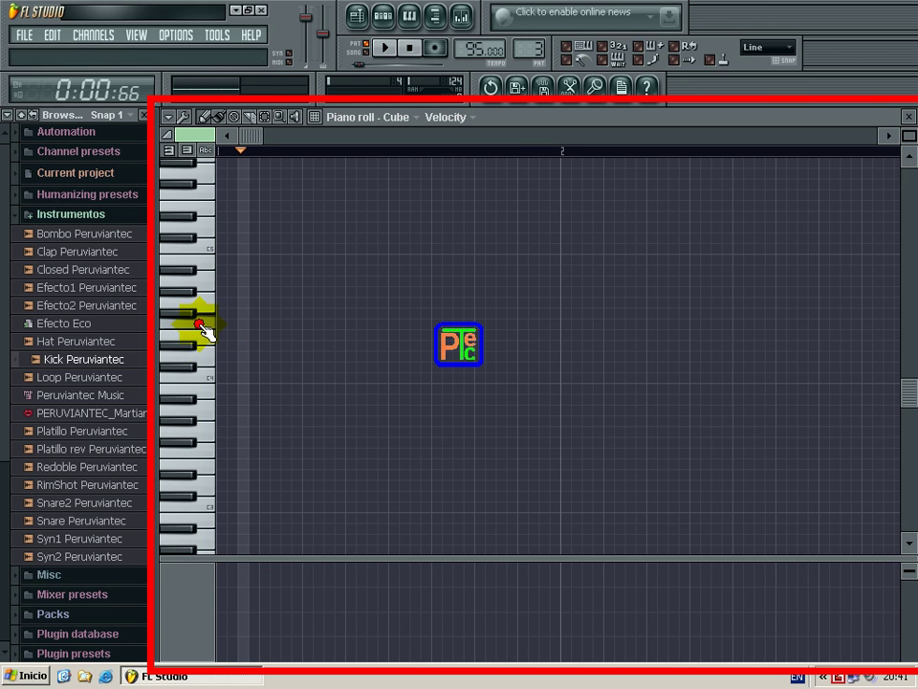
double_click(558, 117)
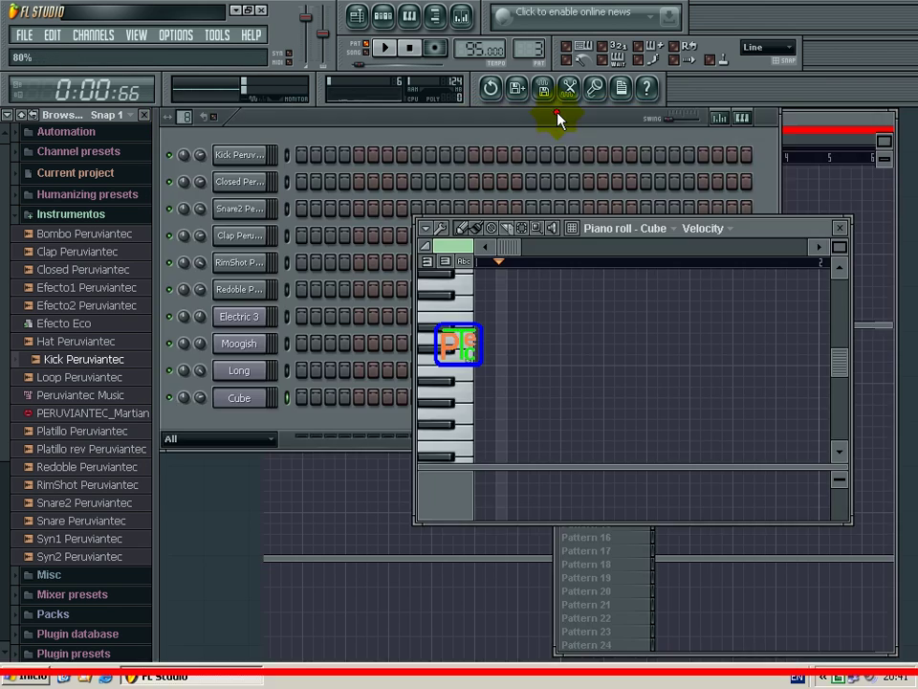
click(243, 399)
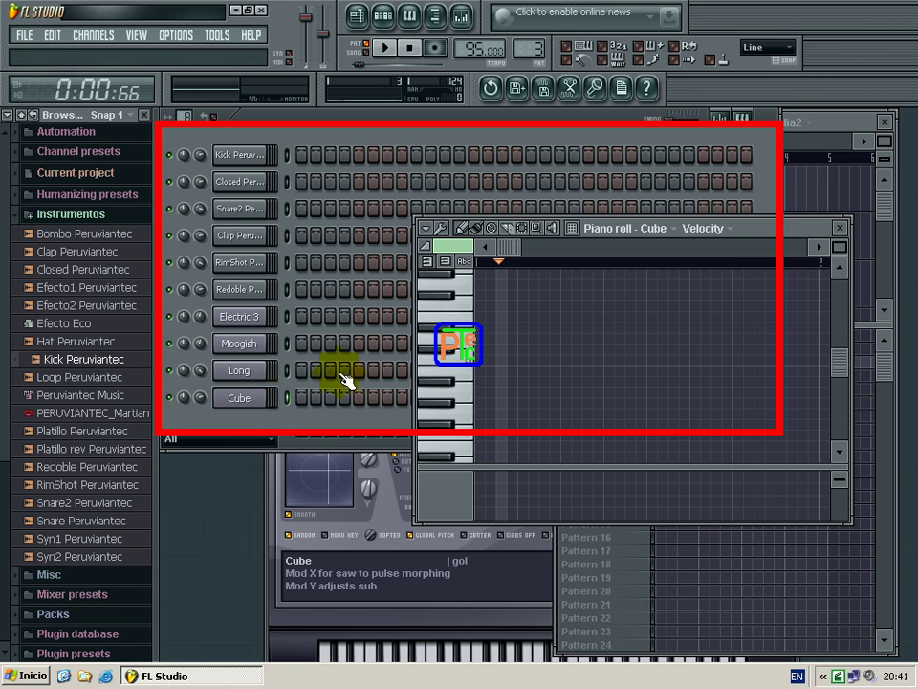
double_click(749, 234)
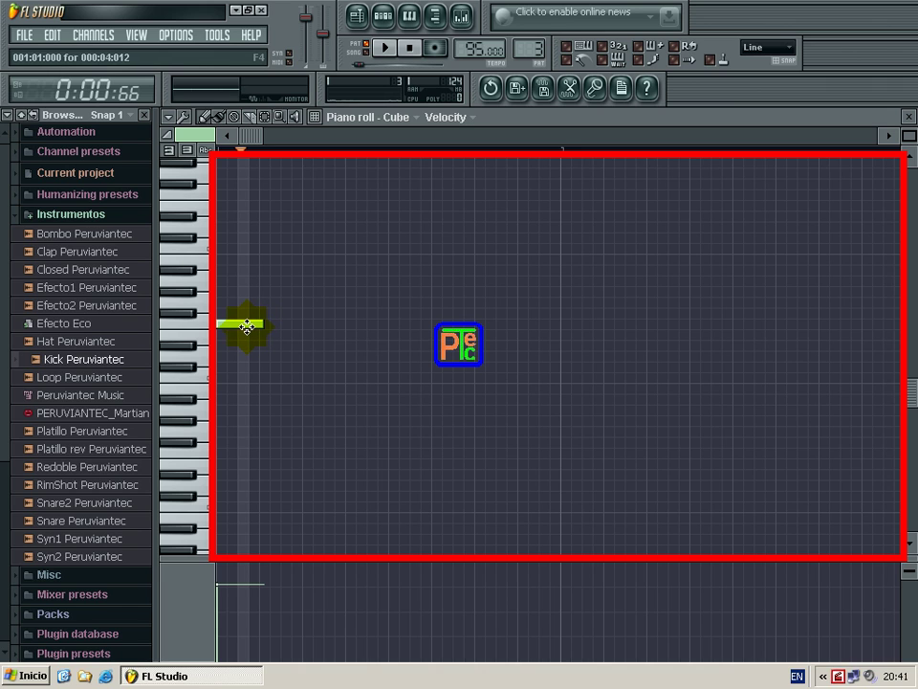
Set the duration of the F4 note at the start of bar 1 to 0:04:000.
double_click(246, 327)
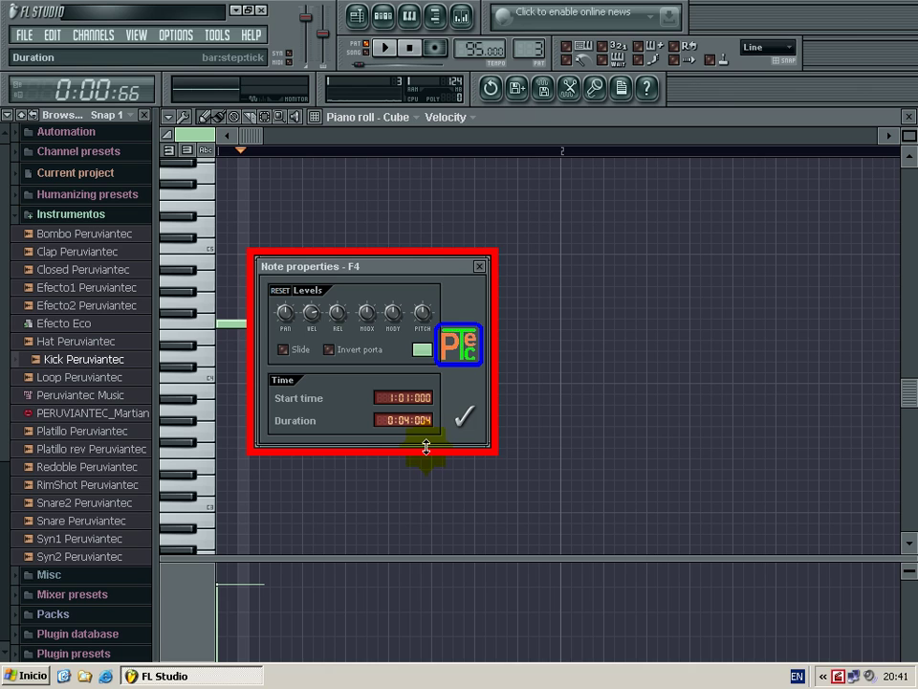
drag(426, 448, 426, 453)
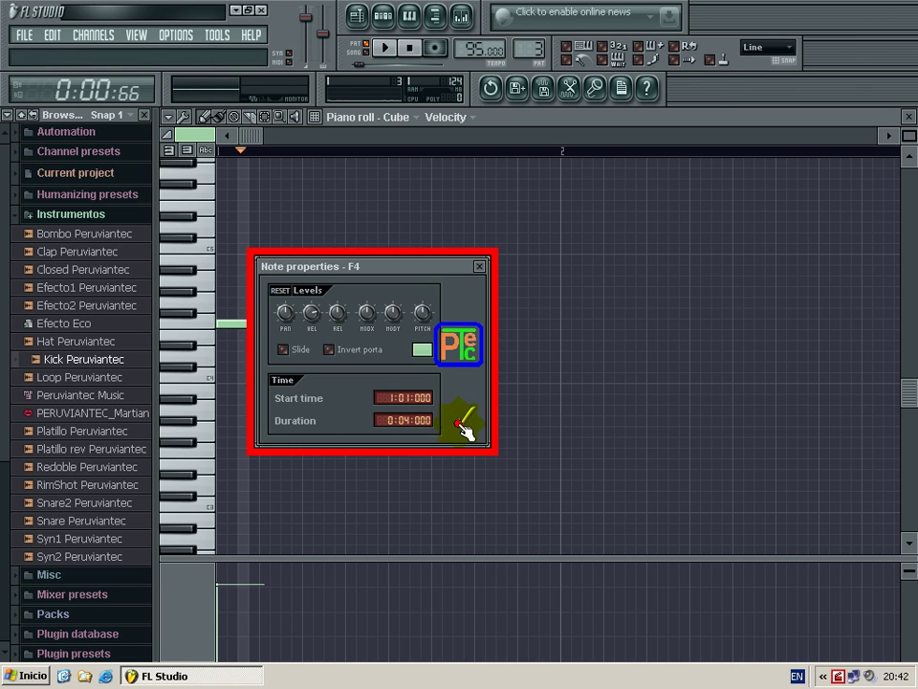
click(463, 426)
Start playback and place a single four-step C5 note at 1:09:000, deleting the extra C5 copy.
click(383, 47)
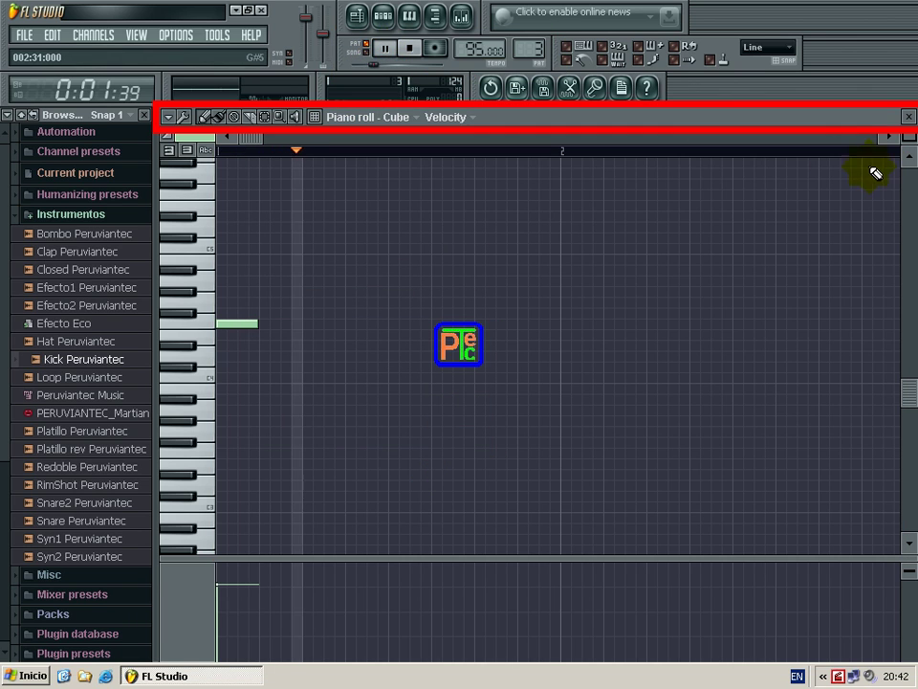
click(390, 248)
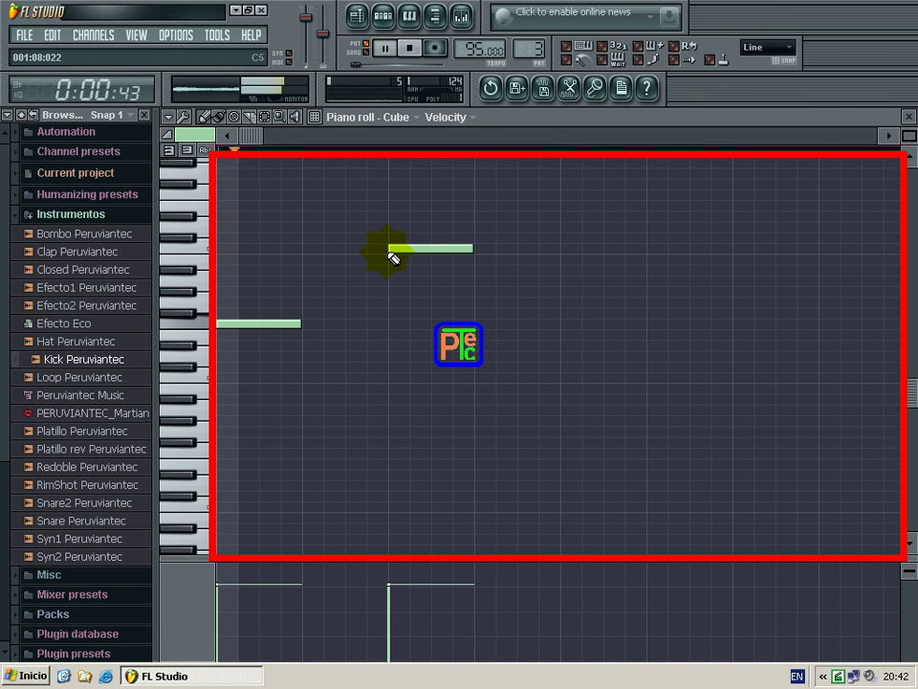
click(307, 248)
right_click(412, 249)
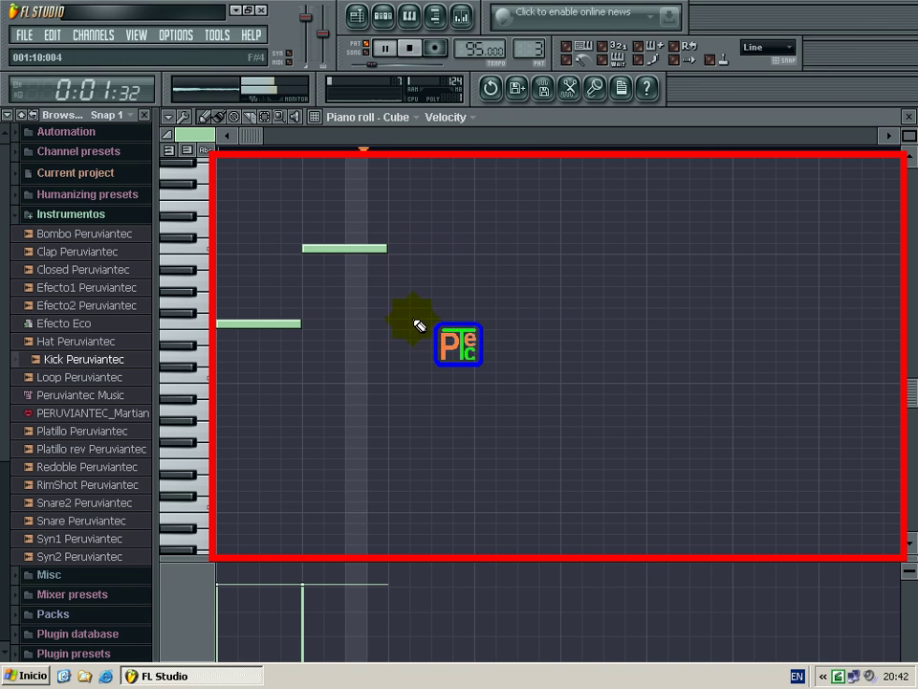
drag(363, 249, 447, 251)
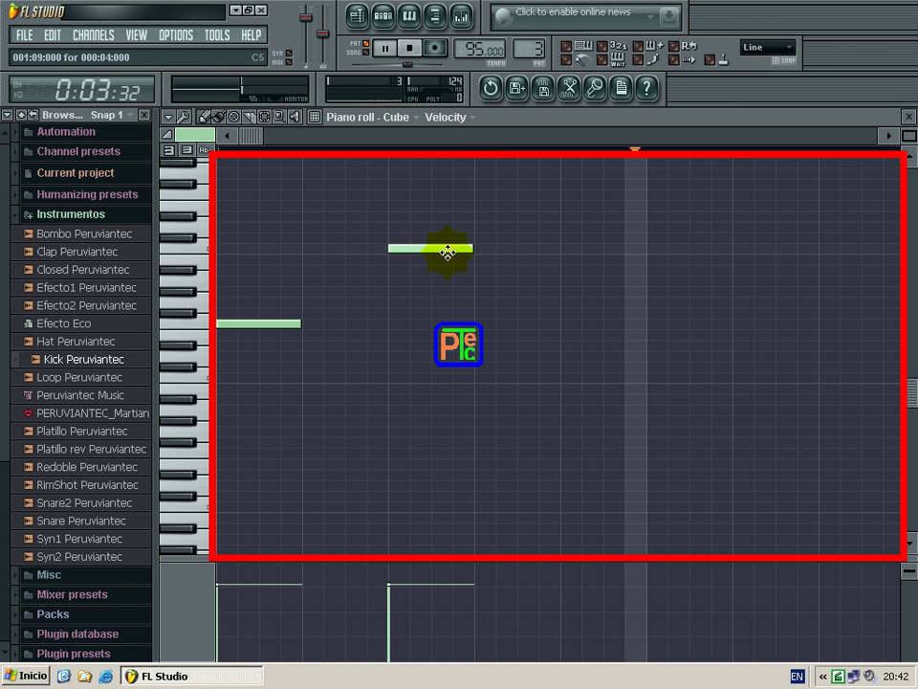
Arrange four-step notes after the first F4: C5 at step 5, F#4 at step 9 and C#5 at step 13.
click(477, 315)
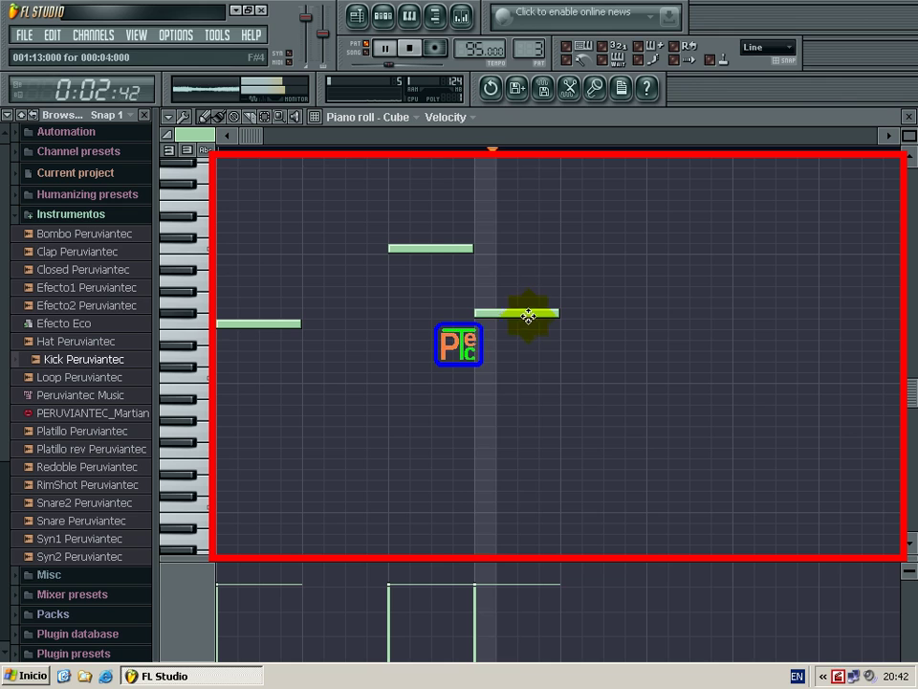
drag(421, 252, 334, 246)
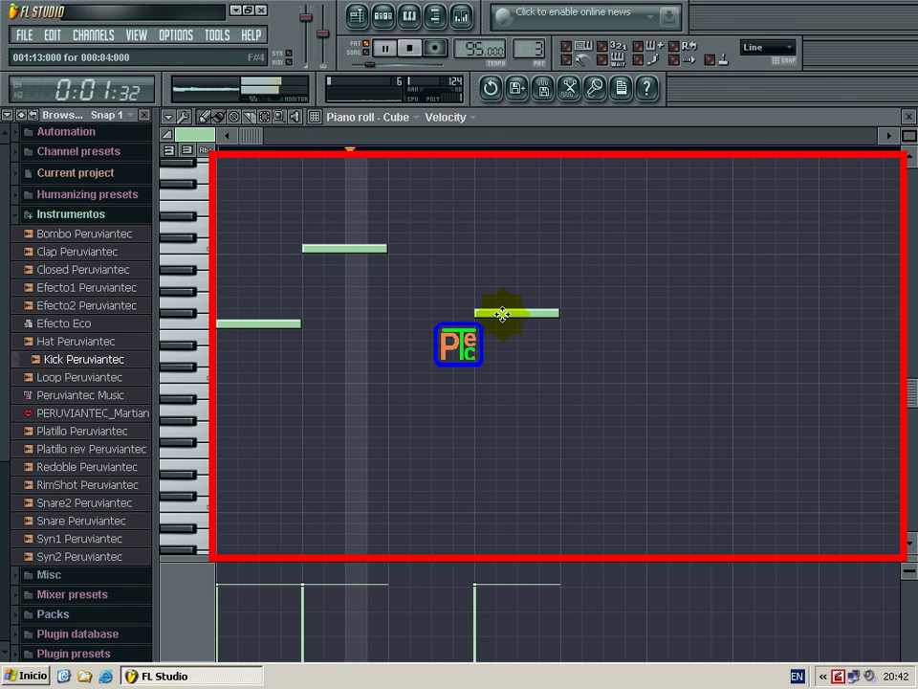
drag(502, 314, 420, 311)
click(474, 237)
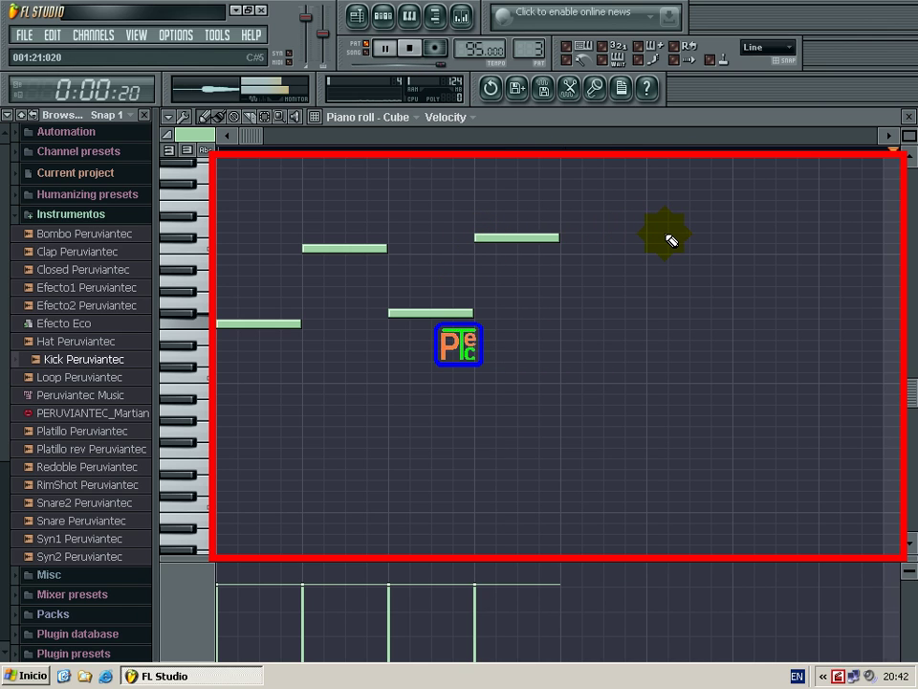
Stop playback to adjust the Cube channel's volume in the step sequencer, and return to its enlarged piano roll.
key(space)
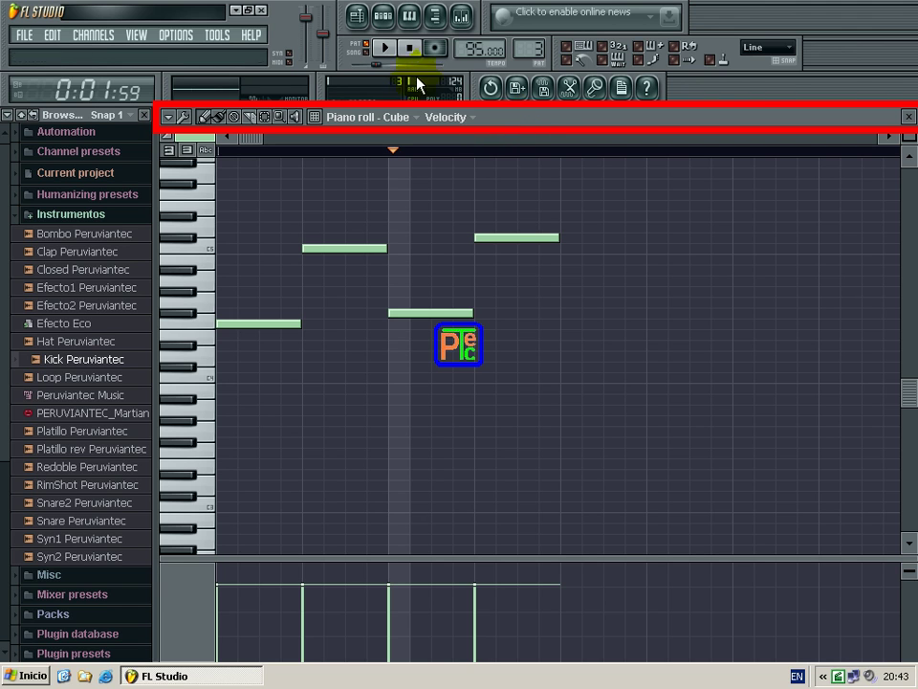
click(521, 122)
click(522, 123)
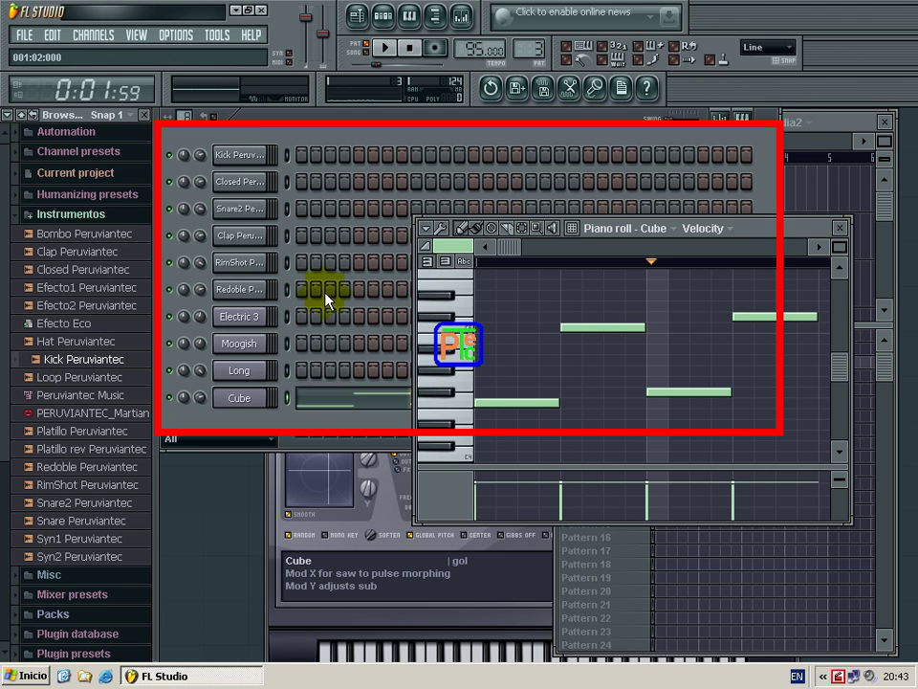
click(200, 398)
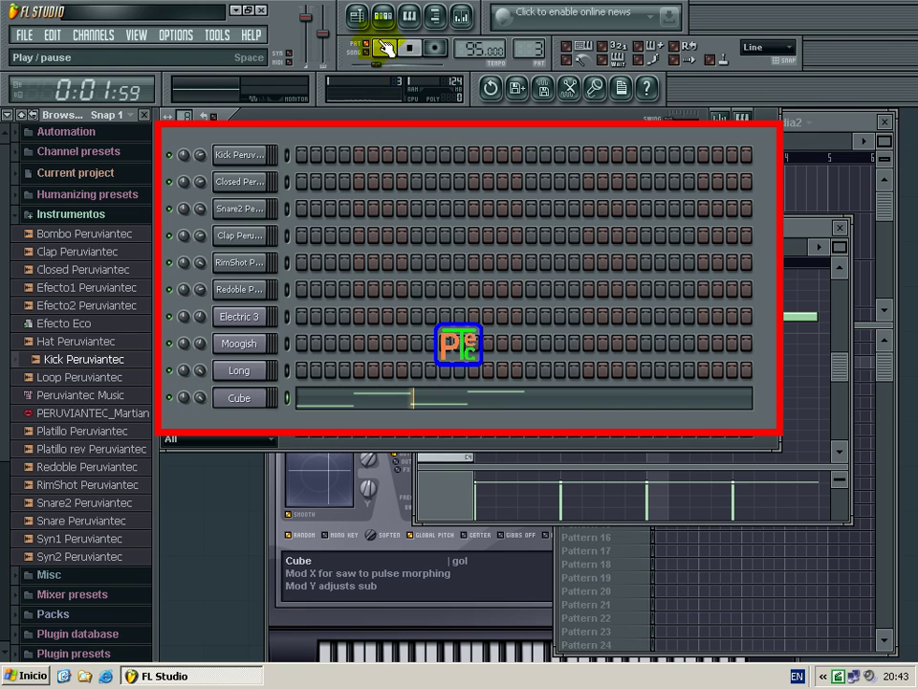
click(816, 230)
double_click(804, 222)
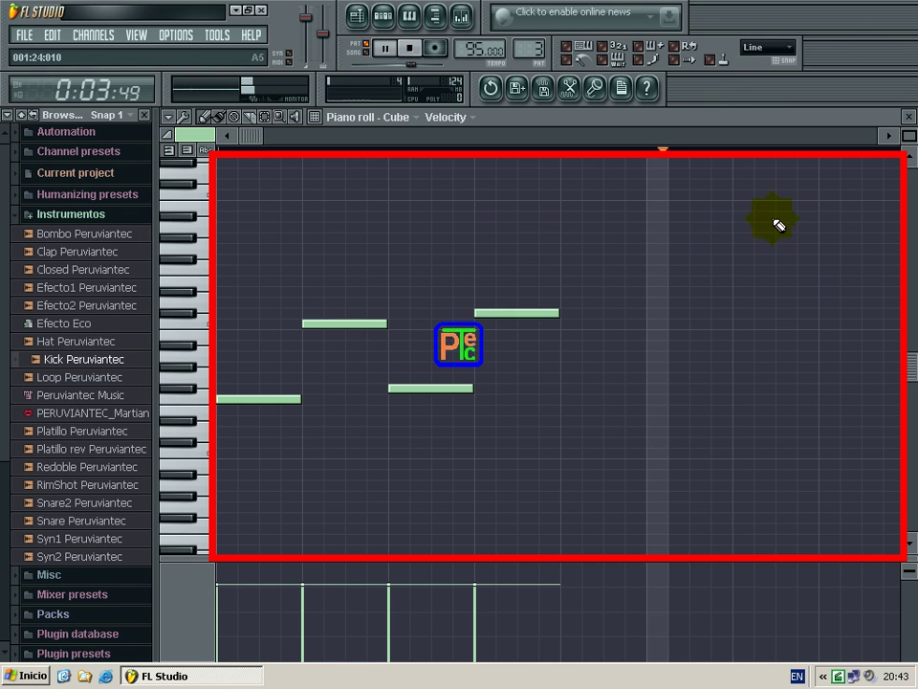
Add four-step notes after the first phrase: F4 at 1:17:000, C5 at 1:21:000, F4 at 1:25:000 and C#5 at 1:29:000.
click(566, 409)
drag(566, 409, 566, 399)
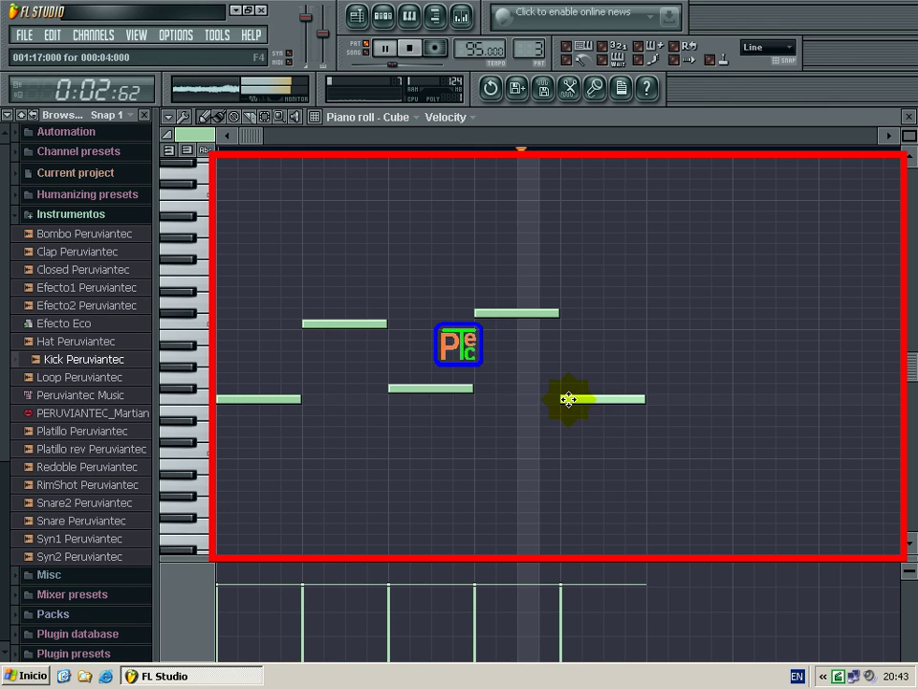
drag(733, 412, 734, 405)
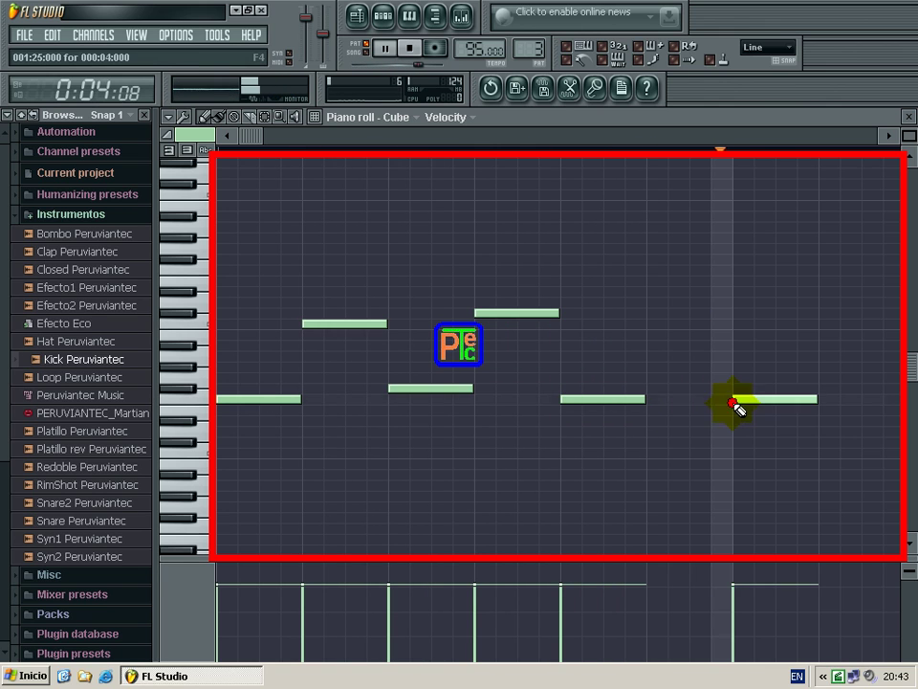
click(652, 326)
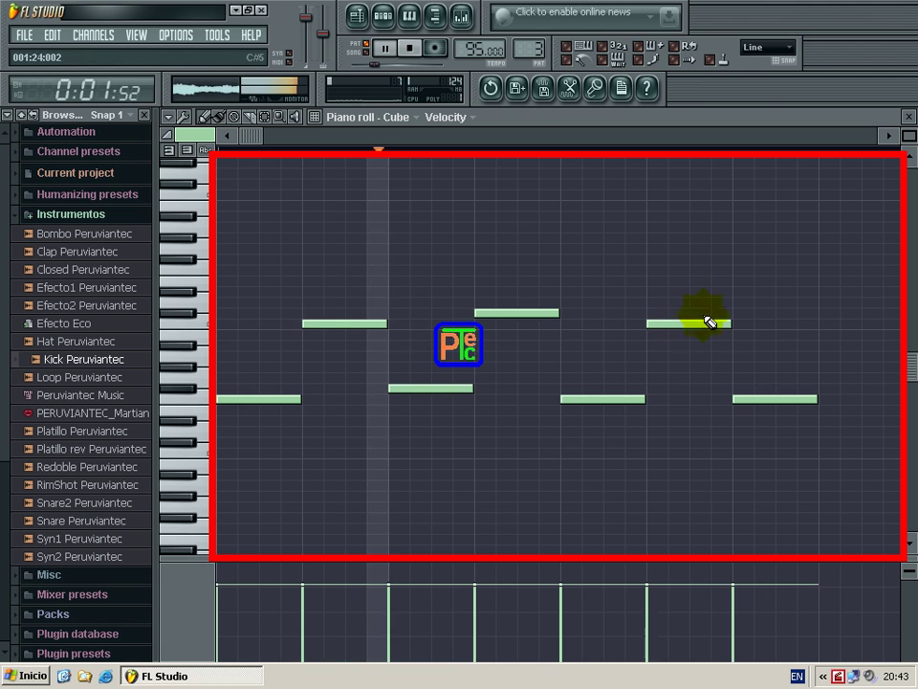
click(821, 316)
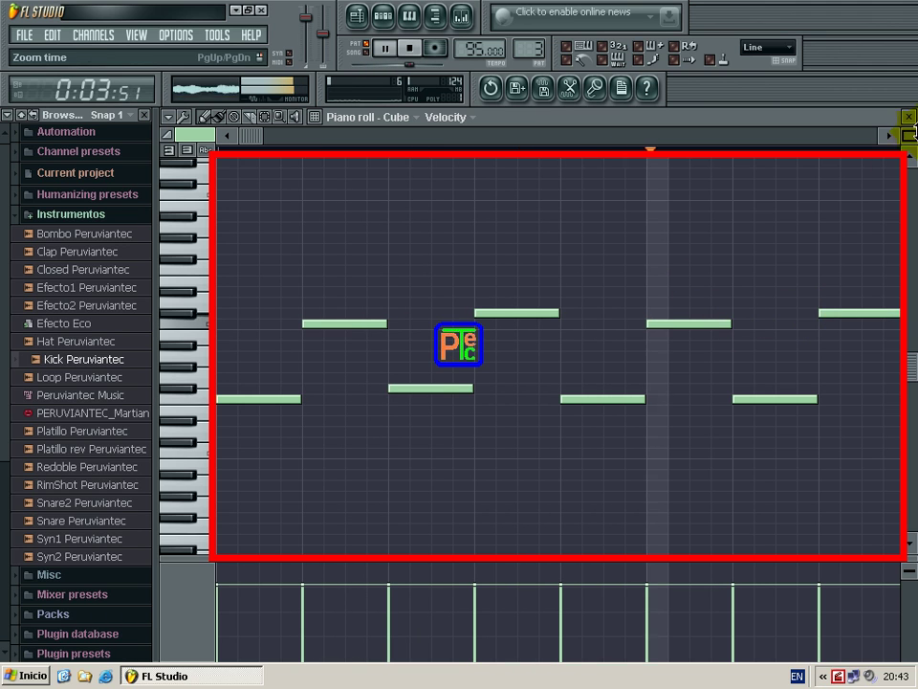
drag(909, 136, 49, 154)
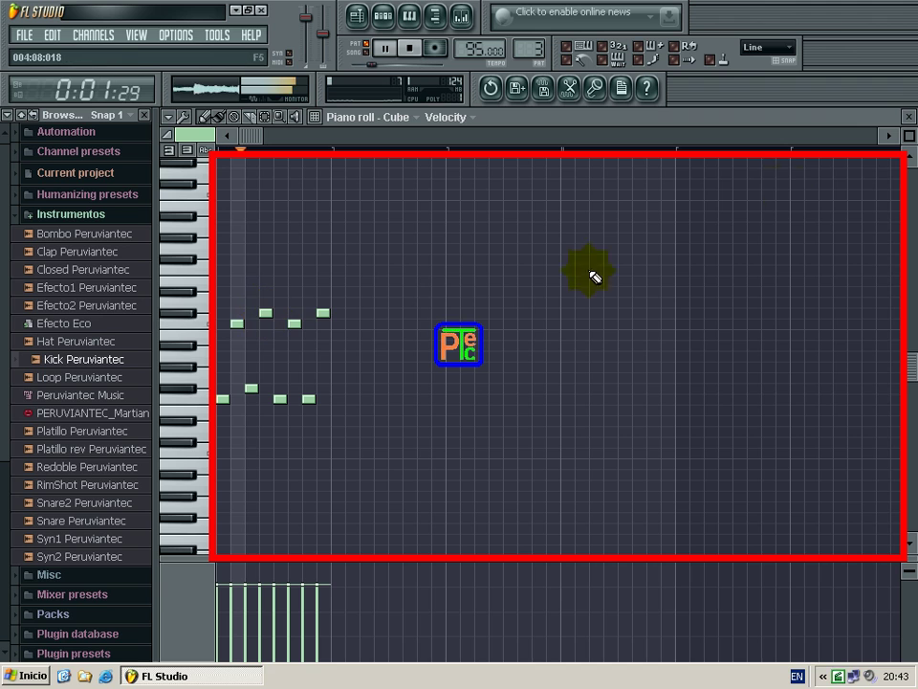
drag(909, 136, 65, 104)
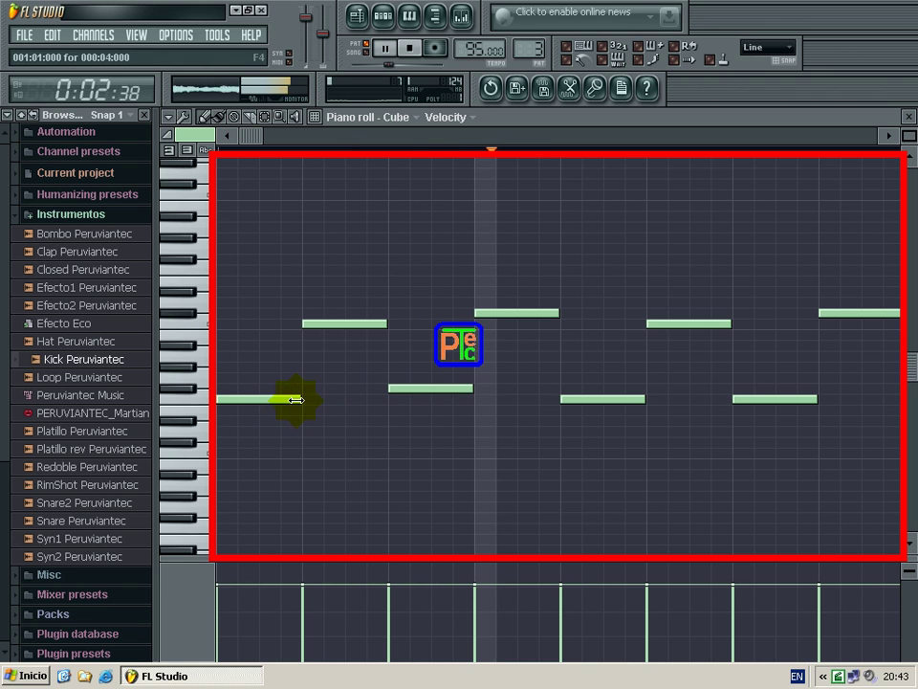
click(909, 116)
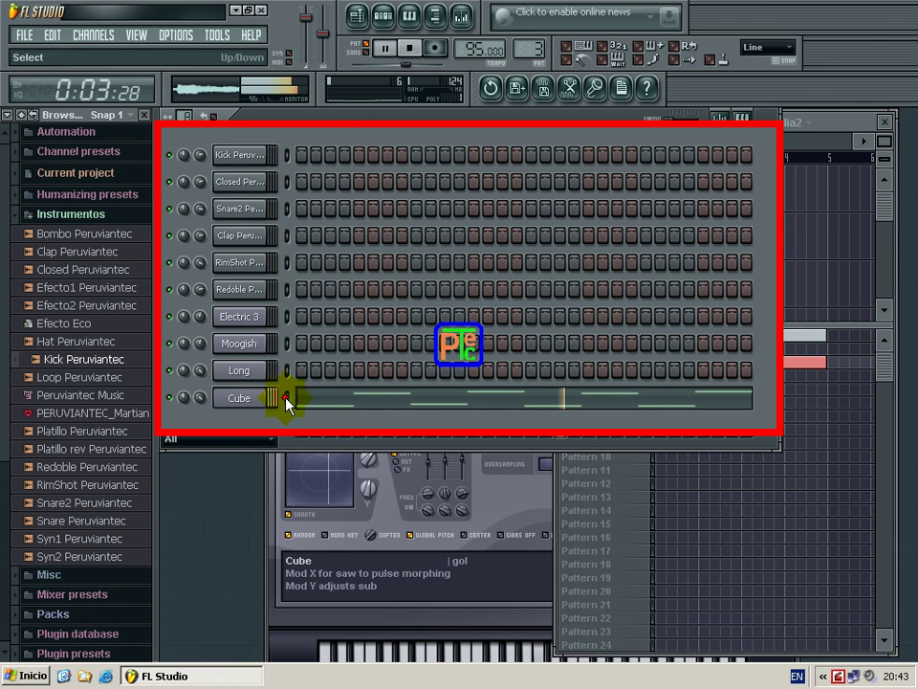
right_click(286, 399)
click(312, 393)
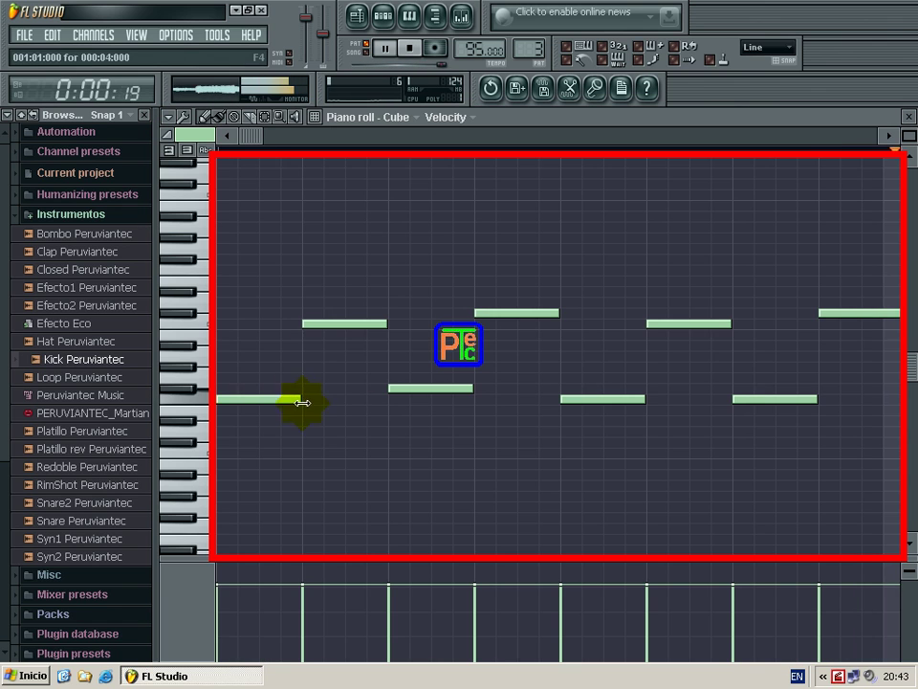
Select all eight Cube notes, shorten each to two steps, and return to the step sequencer.
click(264, 117)
mouse_move(240, 233)
mouse_down()
mouse_move(336, 403)
mouse_move(850, 477)
mouse_up()
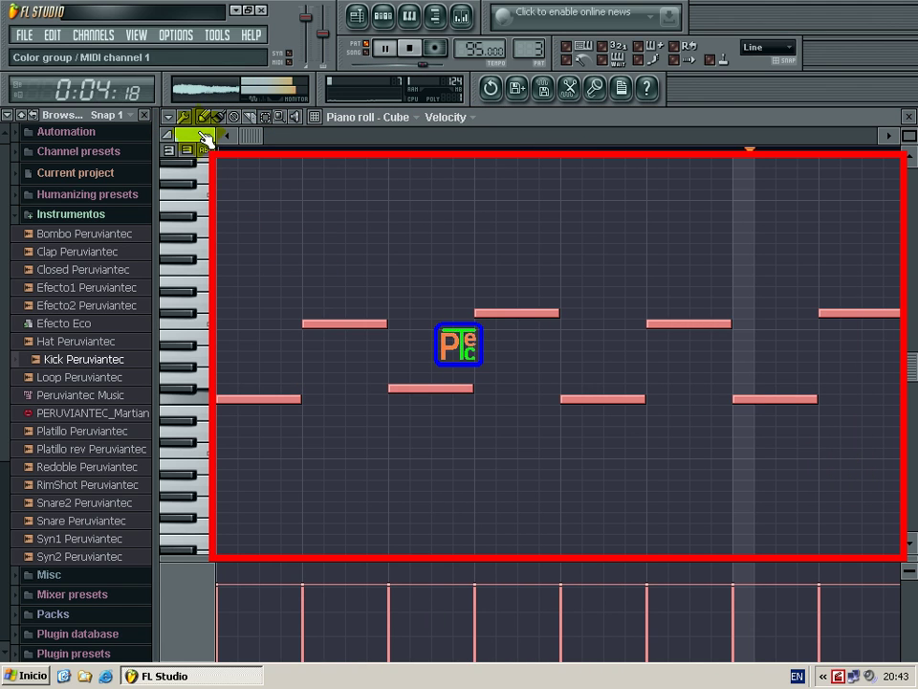
click(205, 118)
drag(299, 397, 262, 404)
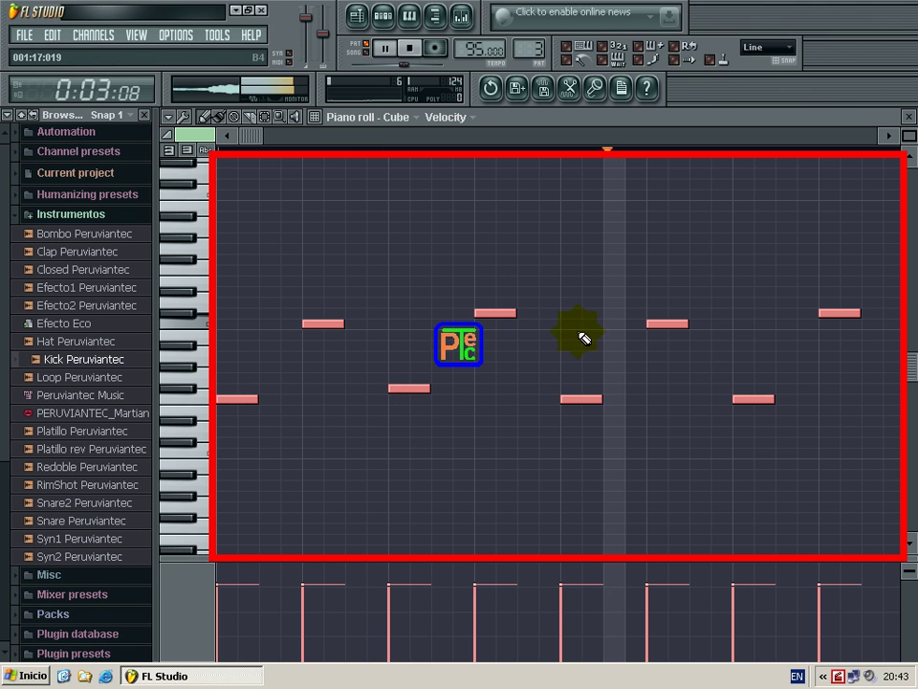
click(909, 116)
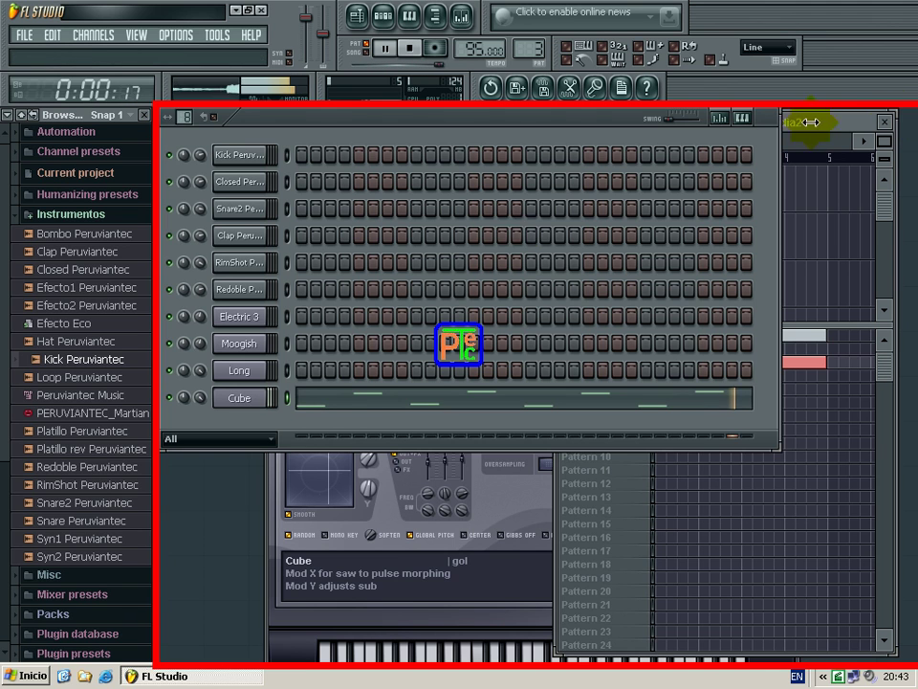
Copy the Cube channel's notes from melodia2 and paste them into the Cube channel of Pattern 4.
click(289, 371)
click(288, 404)
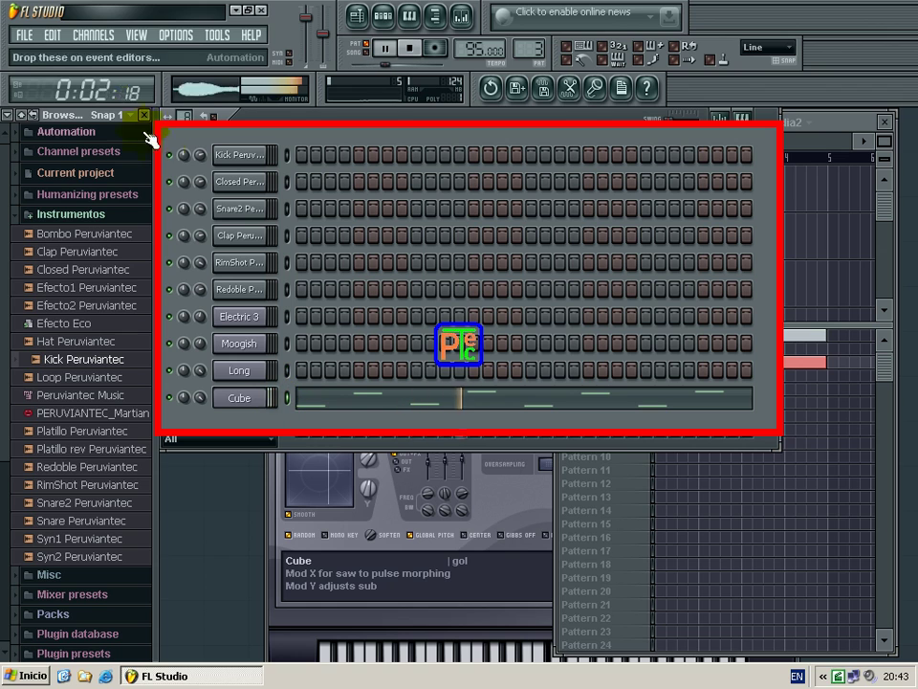
click(54, 35)
click(88, 92)
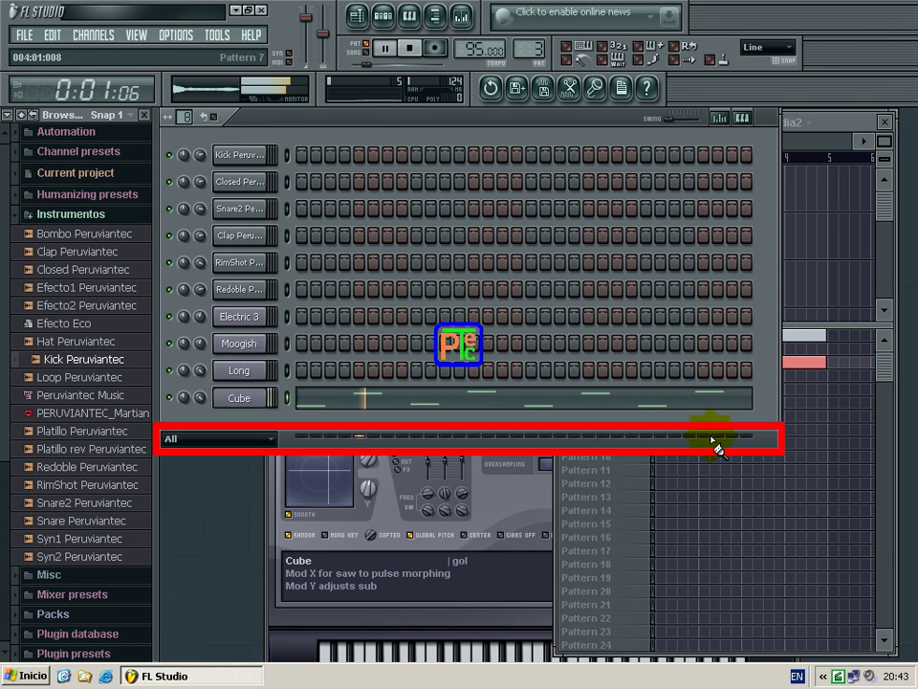
click(886, 365)
click(606, 377)
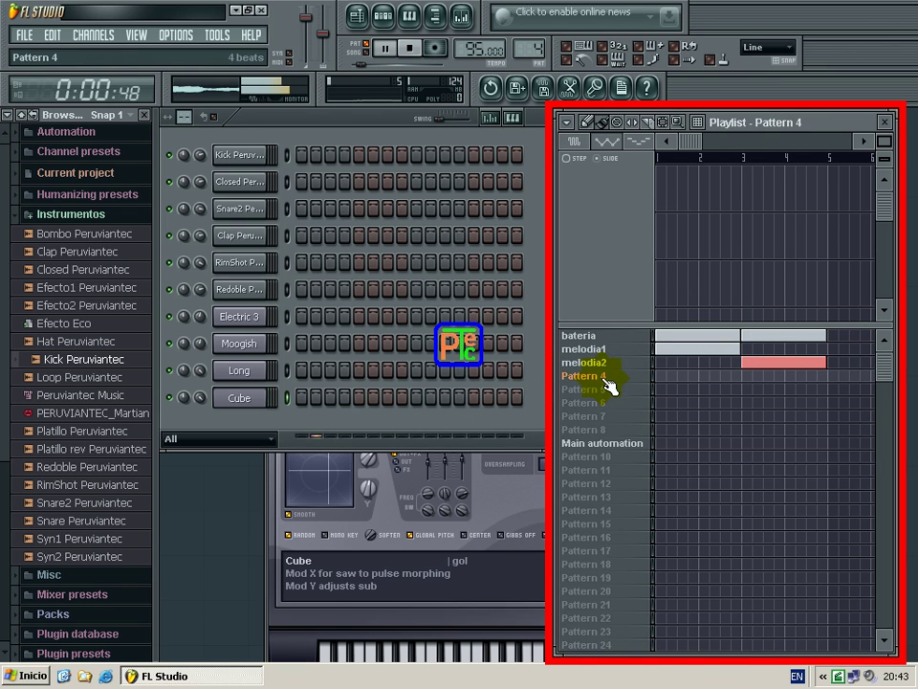
click(280, 412)
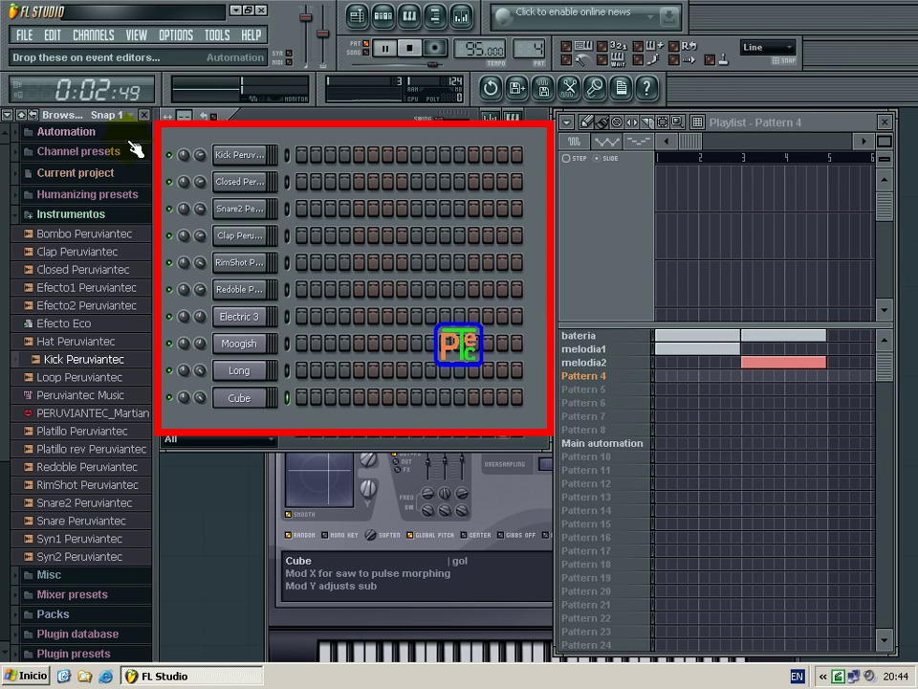
click(55, 36)
click(93, 111)
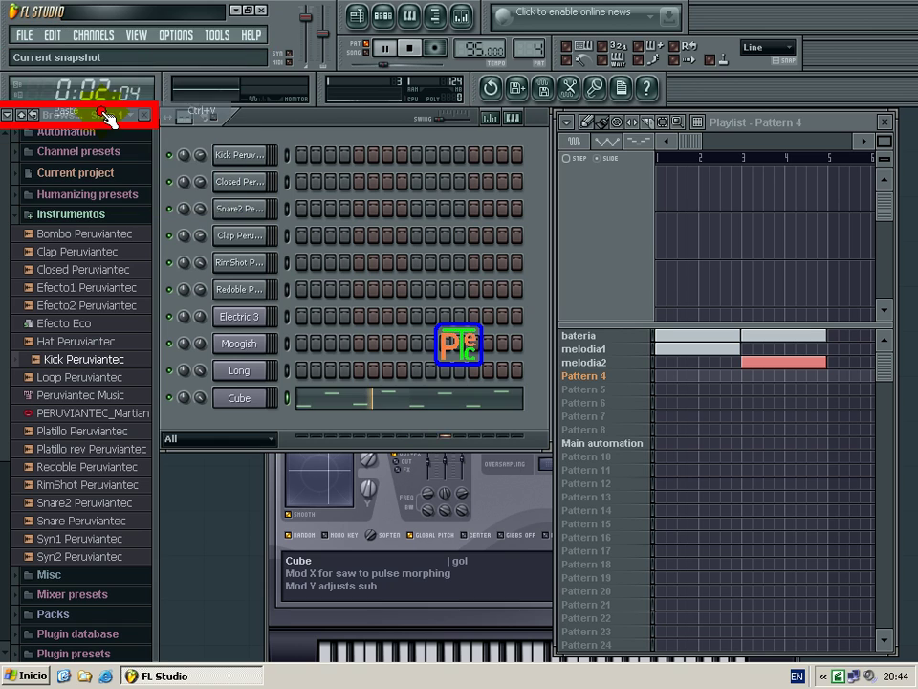
Open Pattern 4's Cube piano roll and shorten the C5 note at 1:05:000 to half a step, using 1/2 step snap.
right_click(254, 409)
click(304, 400)
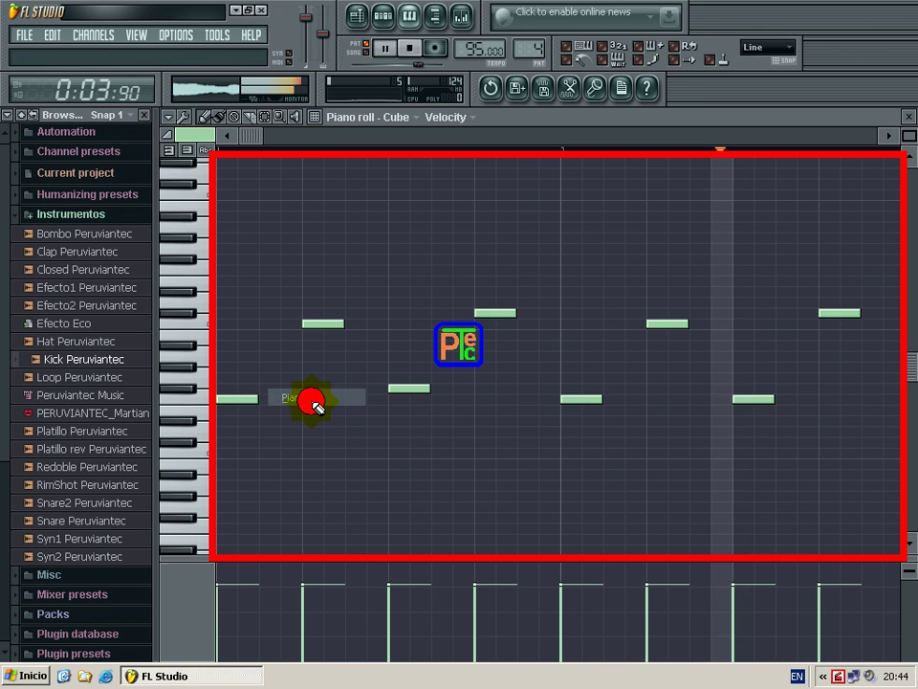
drag(340, 326, 328, 329)
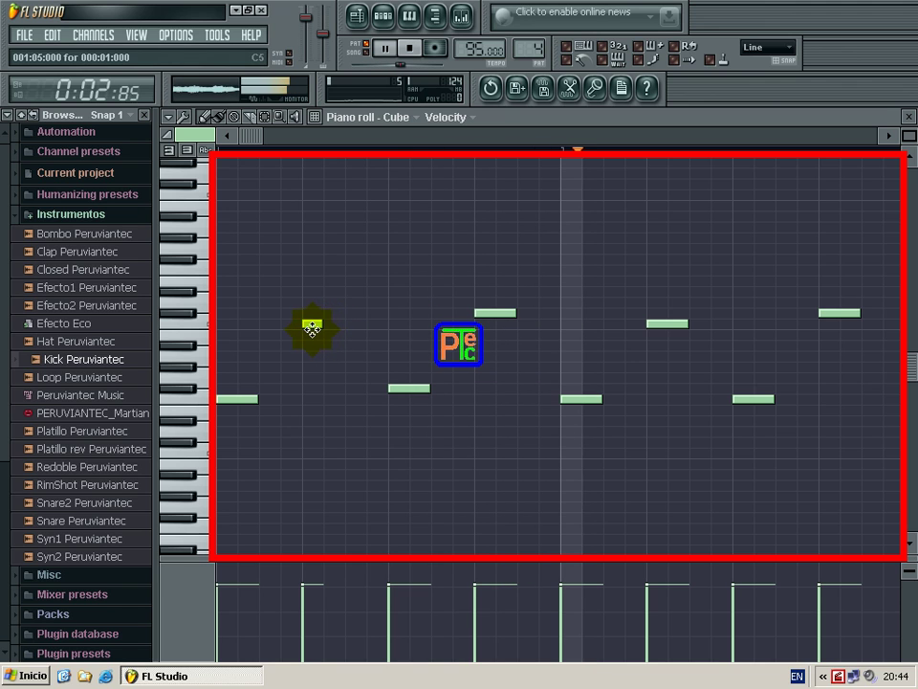
click(768, 47)
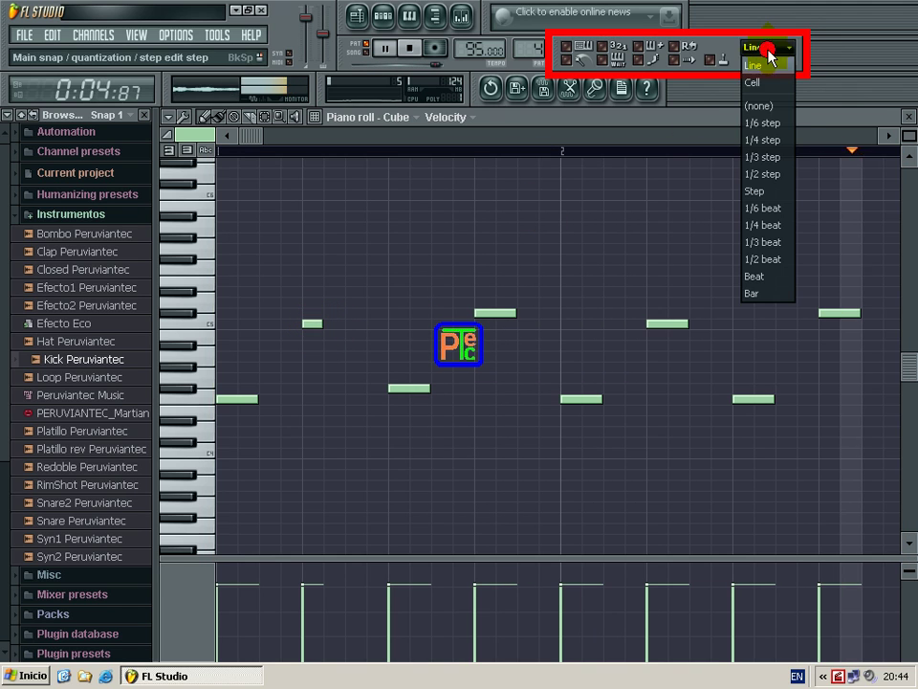
click(762, 174)
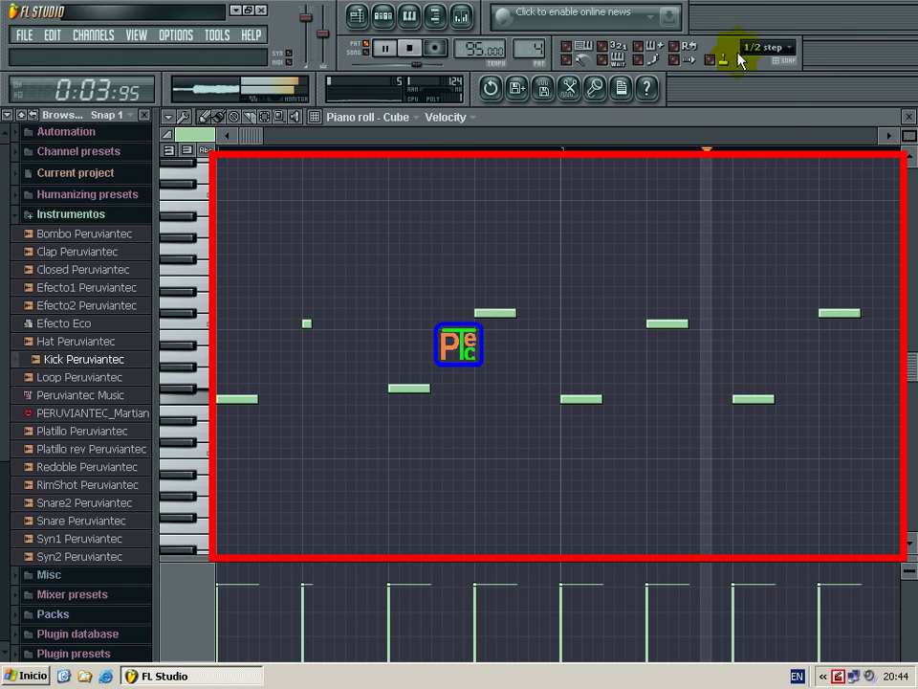
With 1/4 step snap, shorten the C5 note at 1:05:000 to a quarter step and add two copies at half-step intervals.
click(768, 47)
click(759, 138)
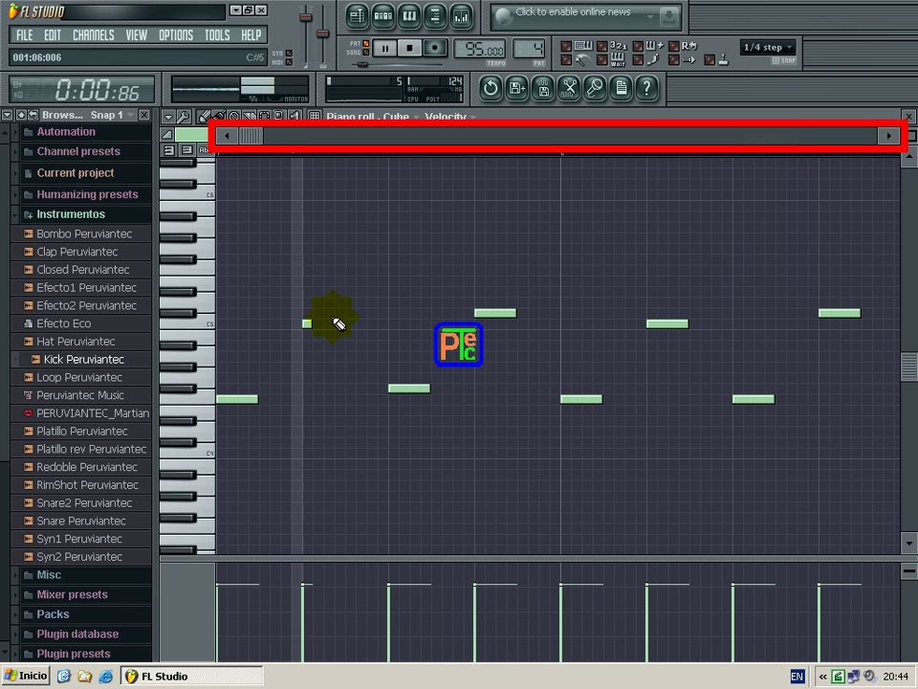
drag(310, 324, 305, 325)
click(315, 326)
click(325, 323)
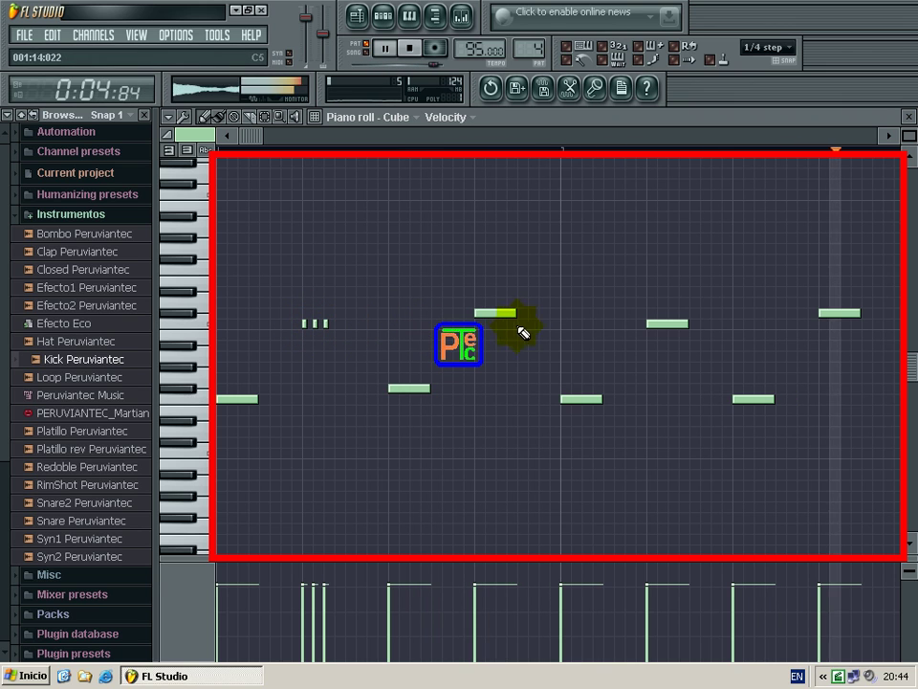
Replace the C#5 at 1:13, C5 at 2:05 and C#5 at 2:13 with three quarter-step notes each, spaced half a step apart.
right_click(483, 314)
click(487, 313)
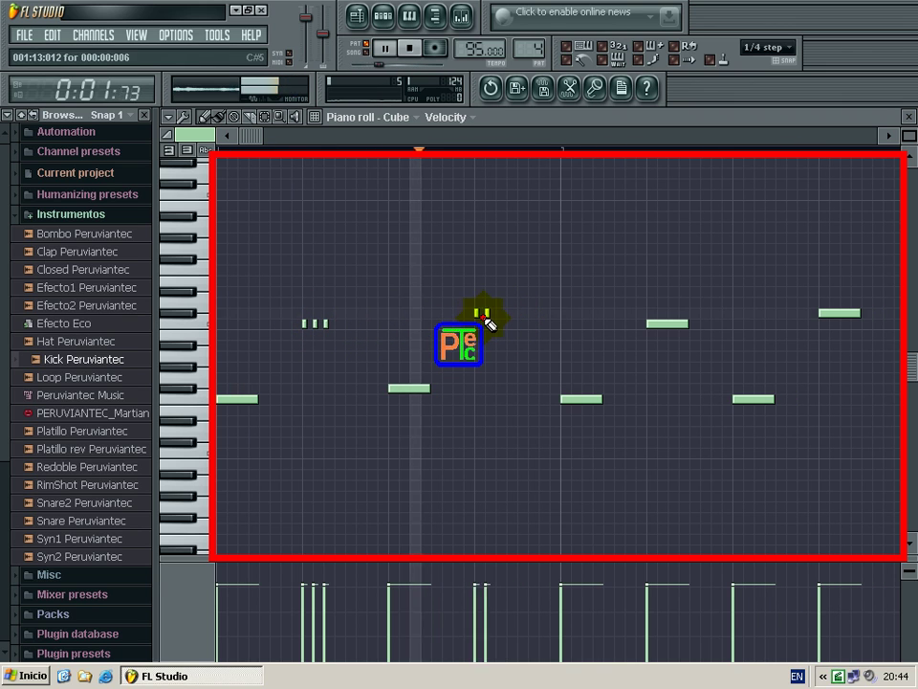
click(499, 313)
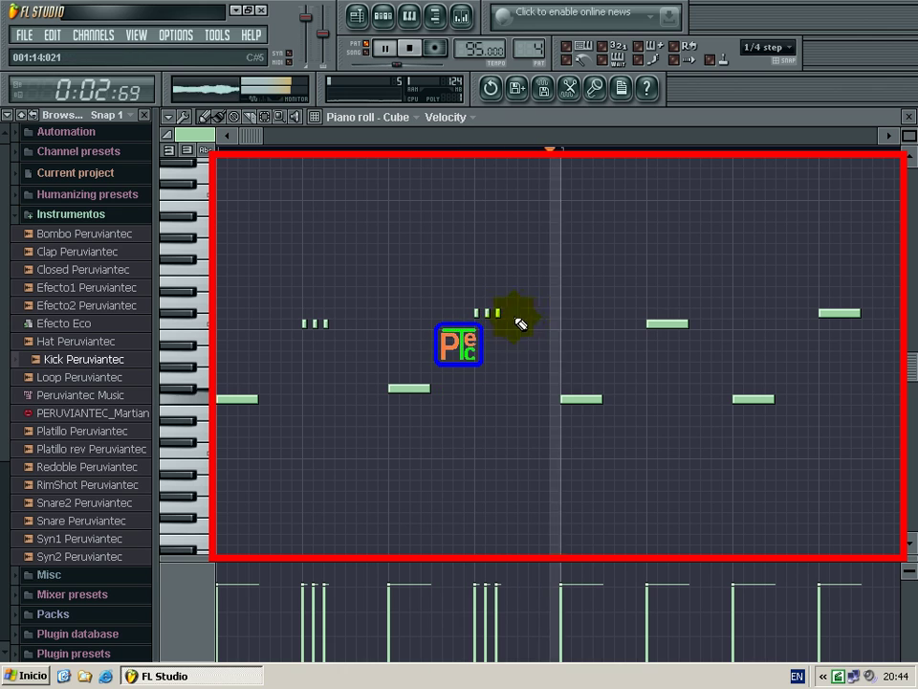
right_click(665, 325)
click(650, 323)
click(660, 324)
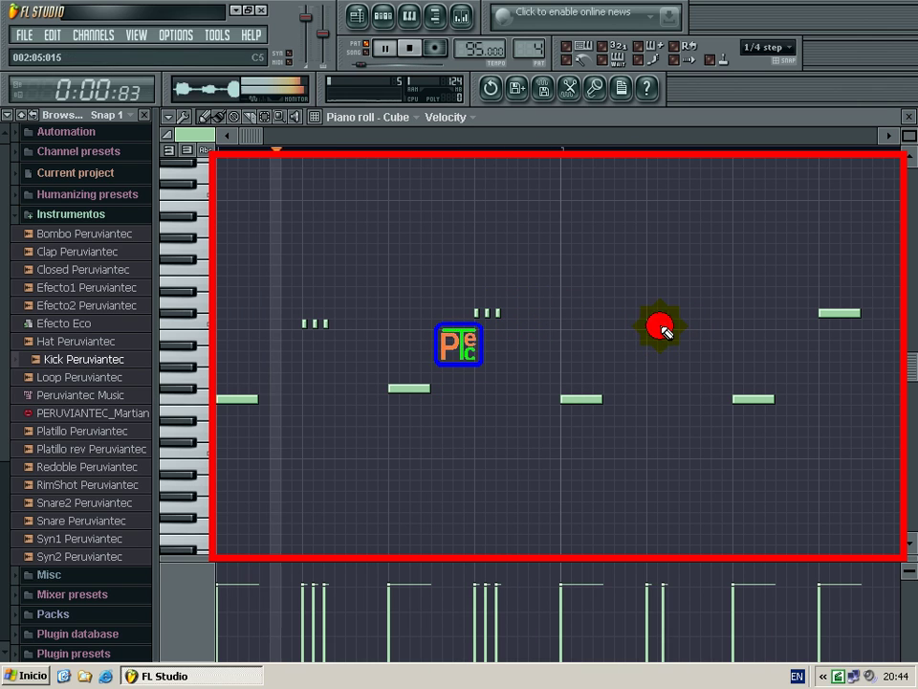
click(668, 324)
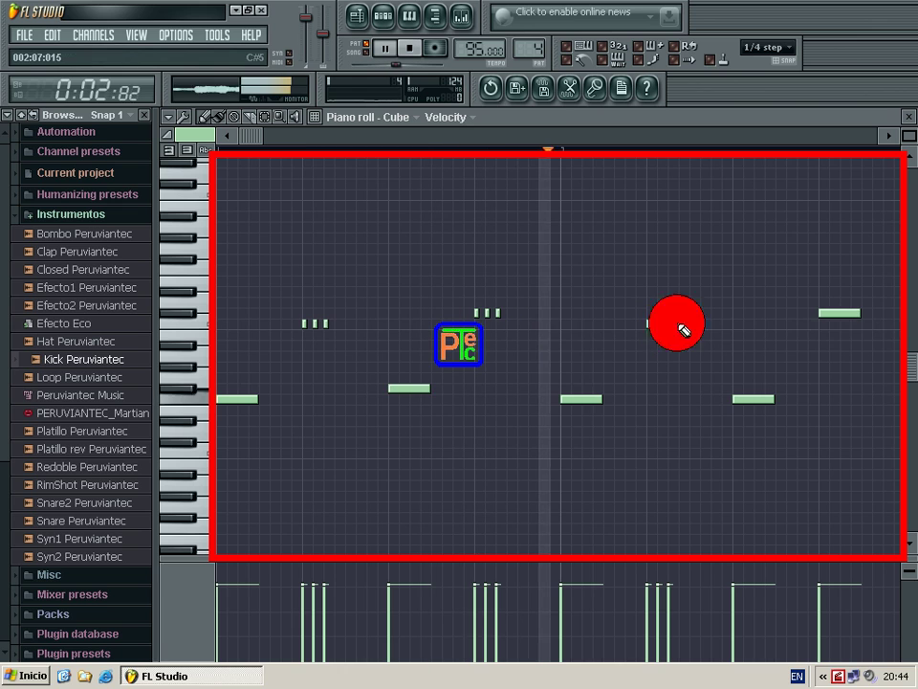
right_click(841, 314)
click(828, 316)
click(840, 314)
click(907, 119)
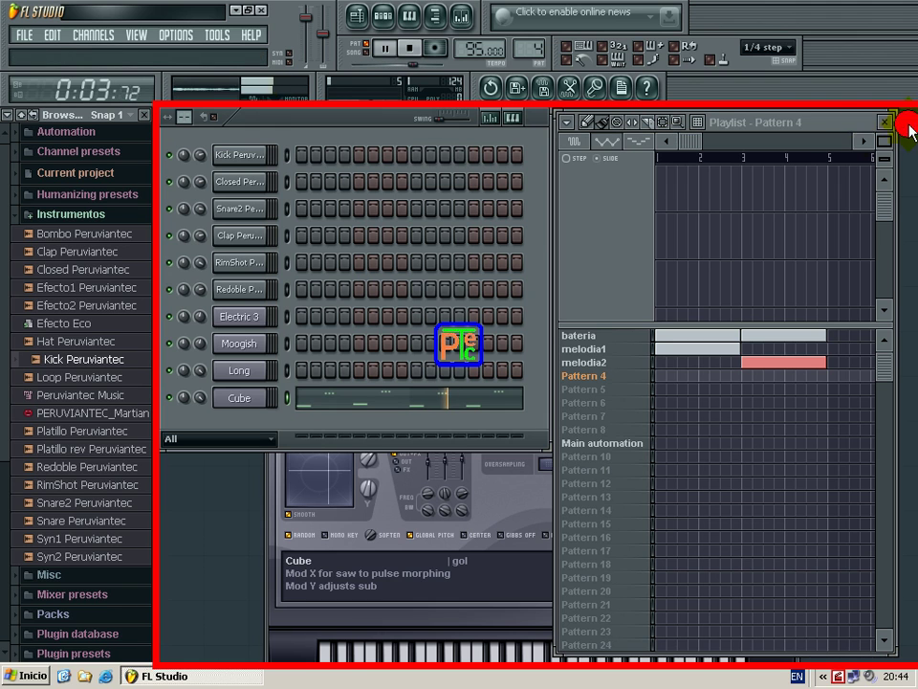
Copy the Cube channel's notes from Pattern 4 and paste them into the Cube channel of Pattern 5.
click(288, 371)
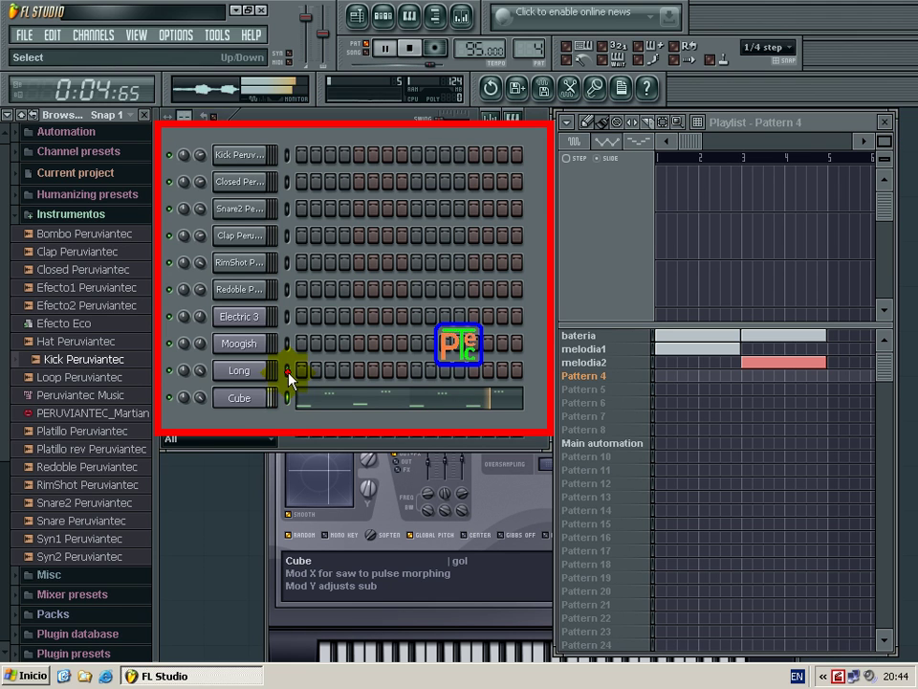
click(52, 35)
click(86, 93)
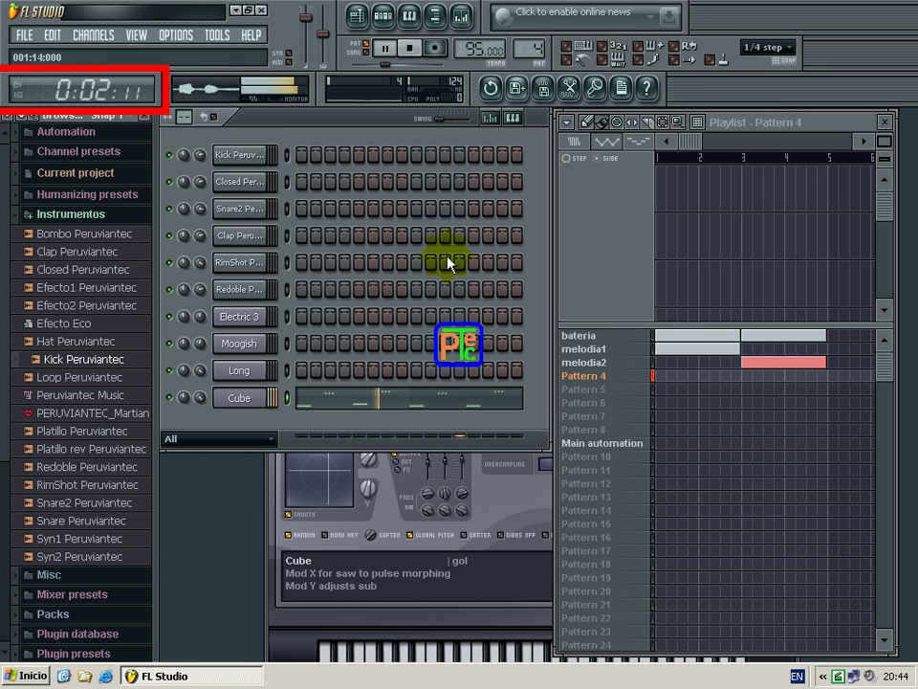
click(617, 390)
click(287, 398)
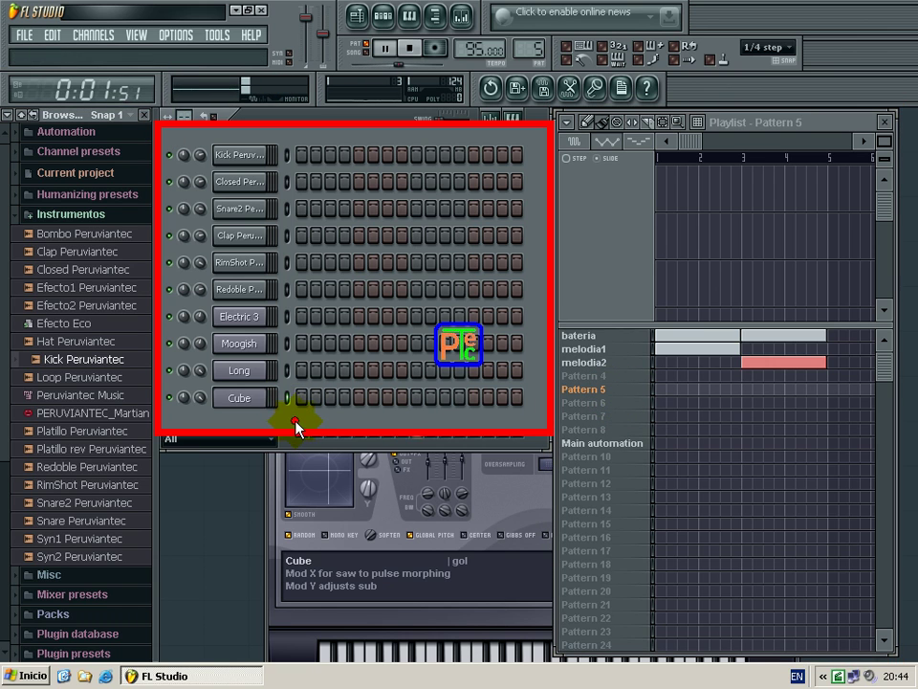
click(51, 35)
click(118, 111)
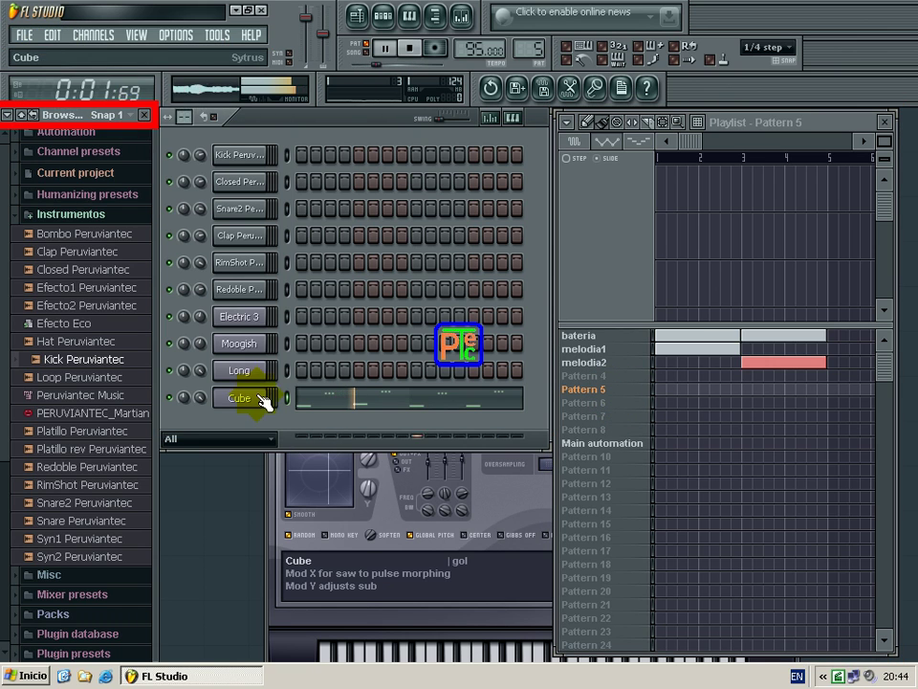
In Pattern 5's Cube piano roll, with Line snap, add quarter-step notes: C5 at 1:07 and 2:07, C#5 at 1:15 and 2:15.
right_click(242, 398)
click(342, 400)
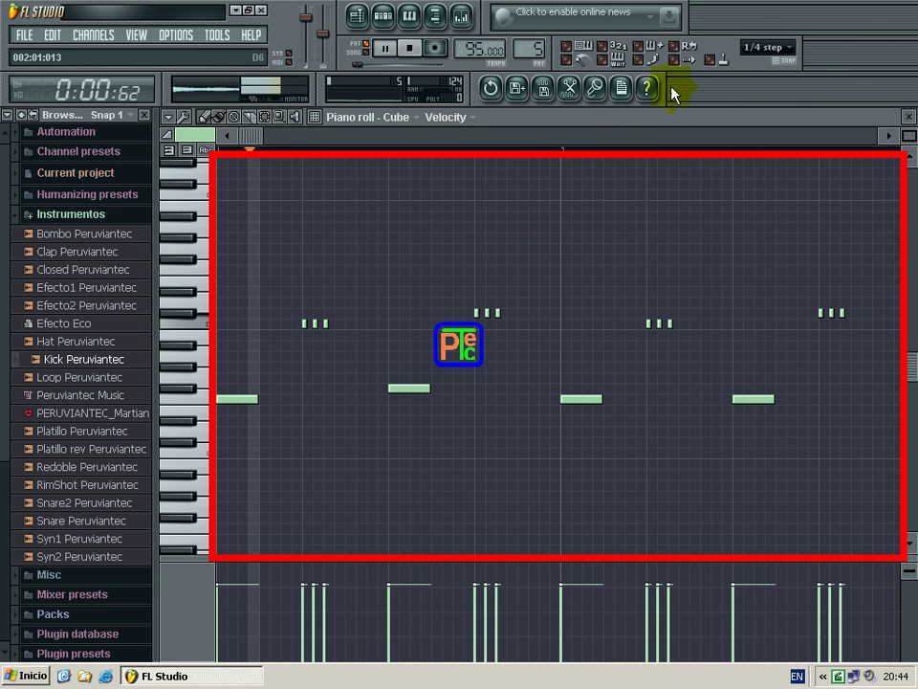
click(784, 50)
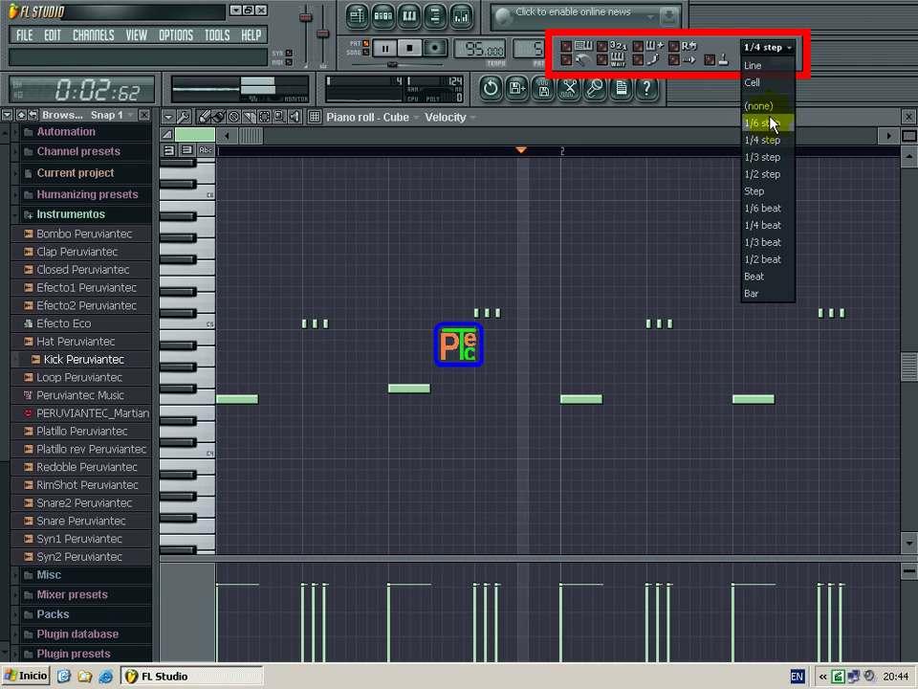
click(771, 67)
click(348, 324)
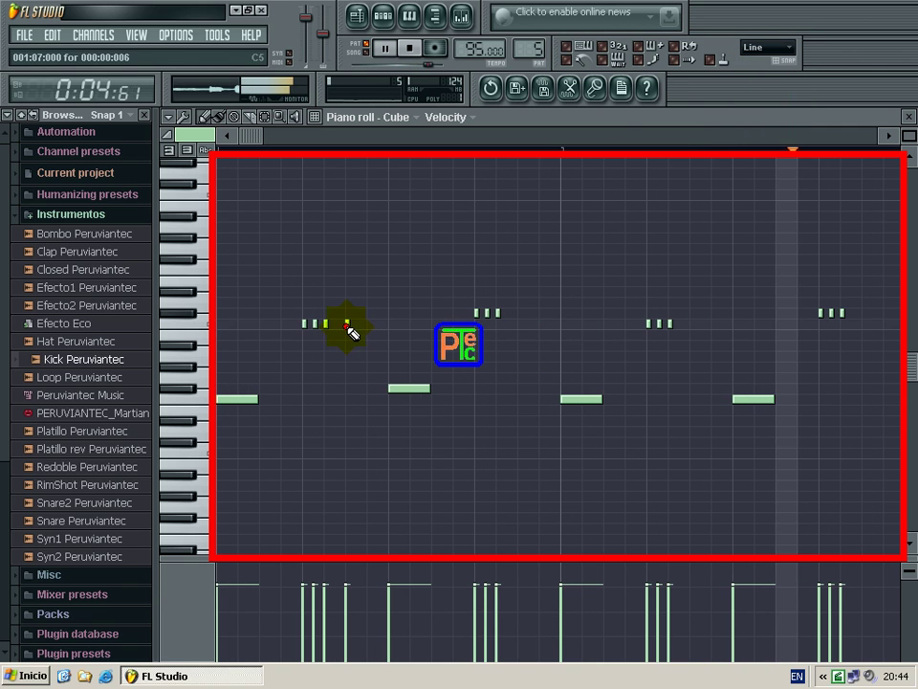
click(522, 316)
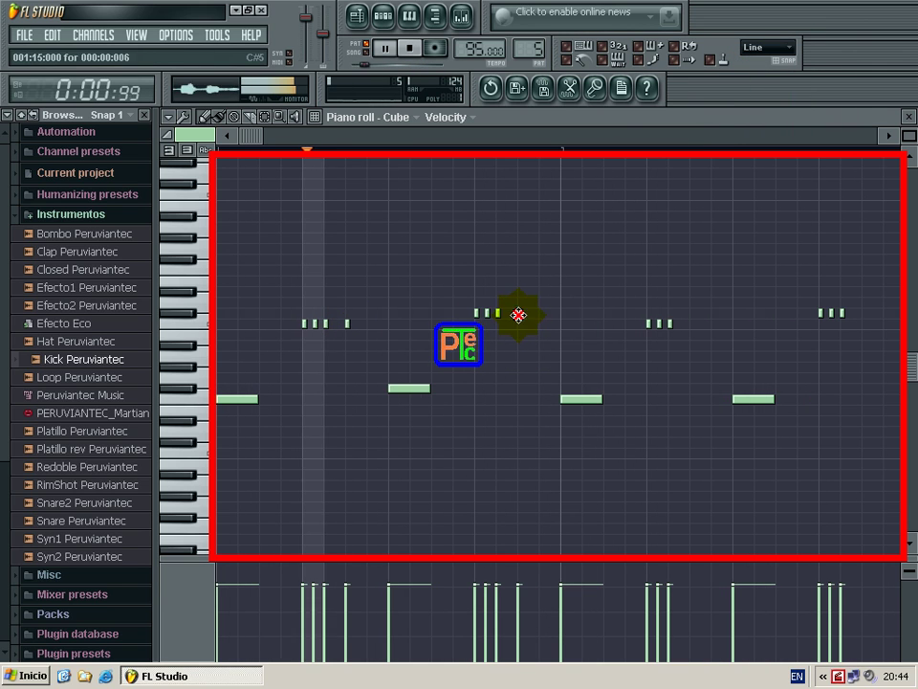
click(691, 330)
click(861, 312)
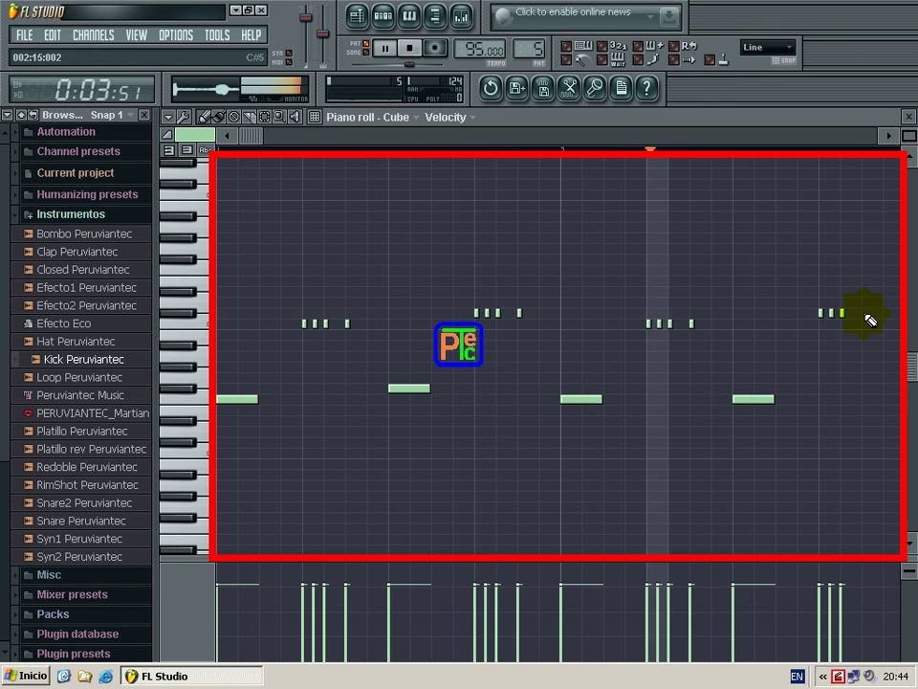
Add a quarter-step note directly after each long low note: F4 at 1:03, F#4 at 1:11, F4 at 2:03 and F4 at 2:11.
click(260, 400)
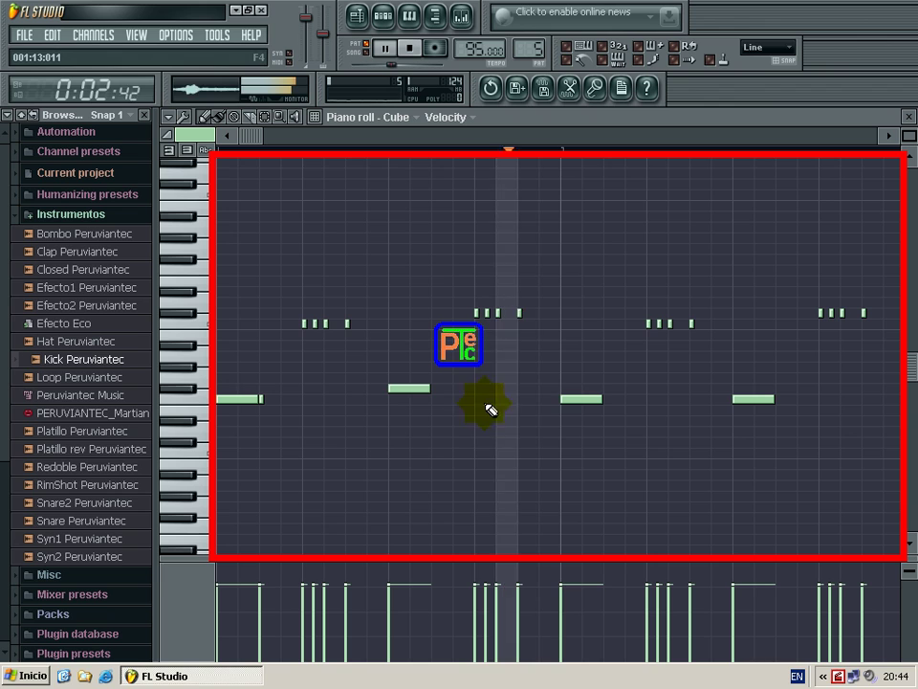
click(434, 389)
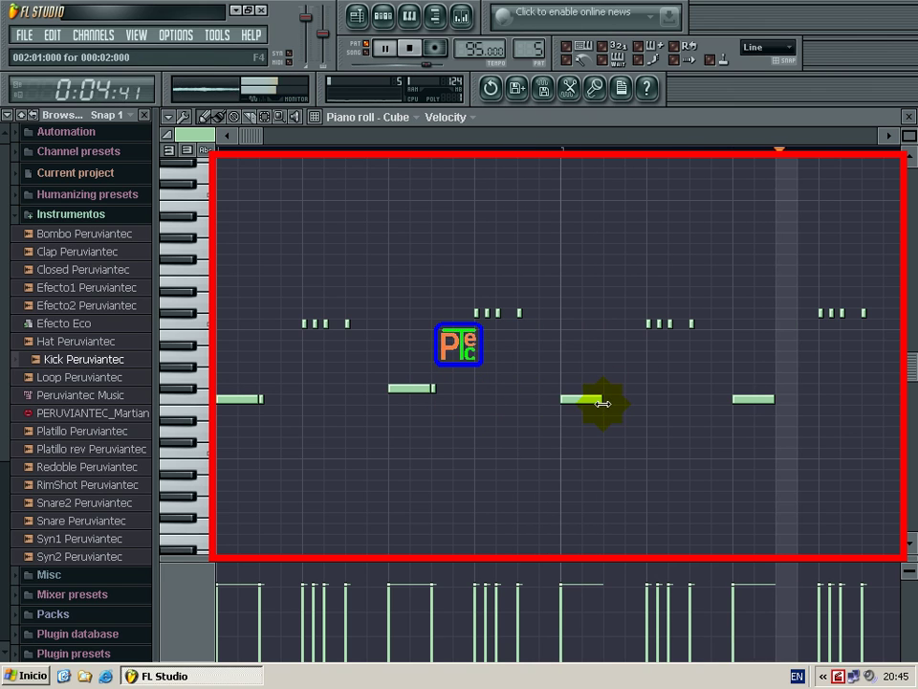
click(606, 400)
click(778, 400)
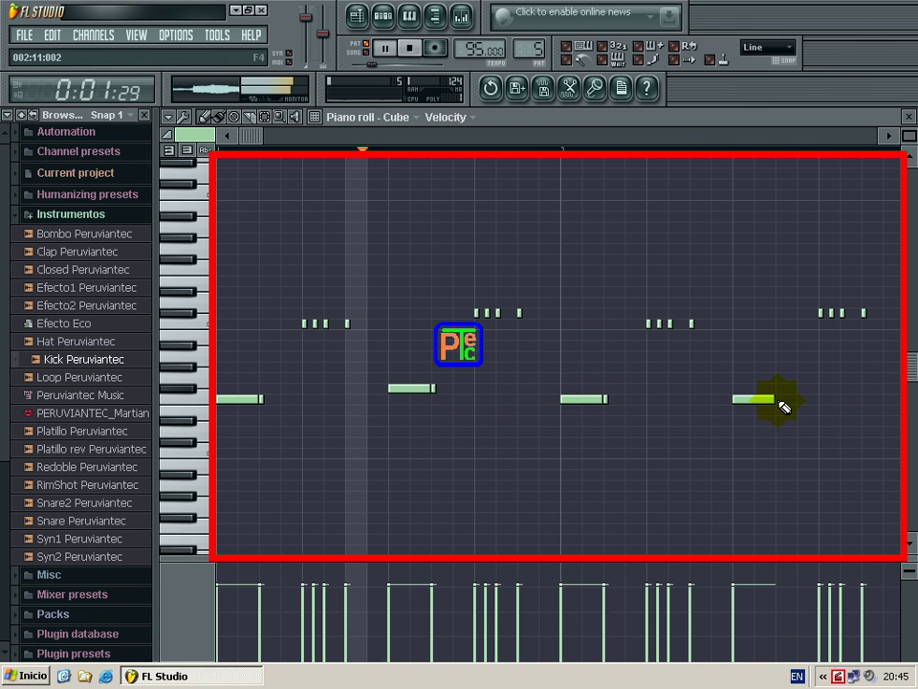
Shorten the long notes at 1:09 and 2:09 to one step, keep those at 1:01 and 2:01 at two steps, and close the piano roll.
drag(259, 399, 237, 399)
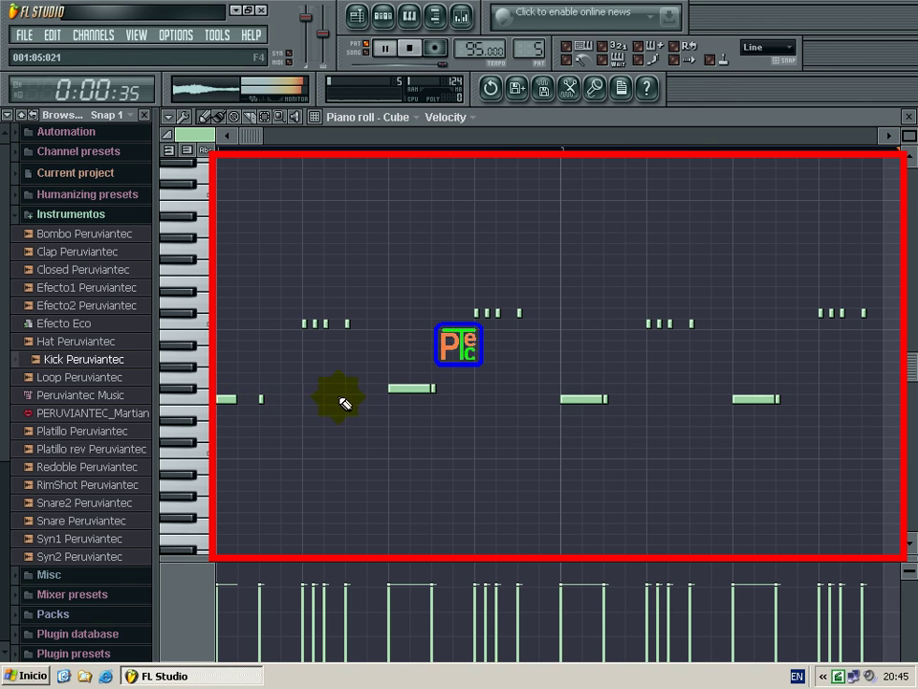
drag(420, 386, 407, 388)
drag(597, 398, 574, 398)
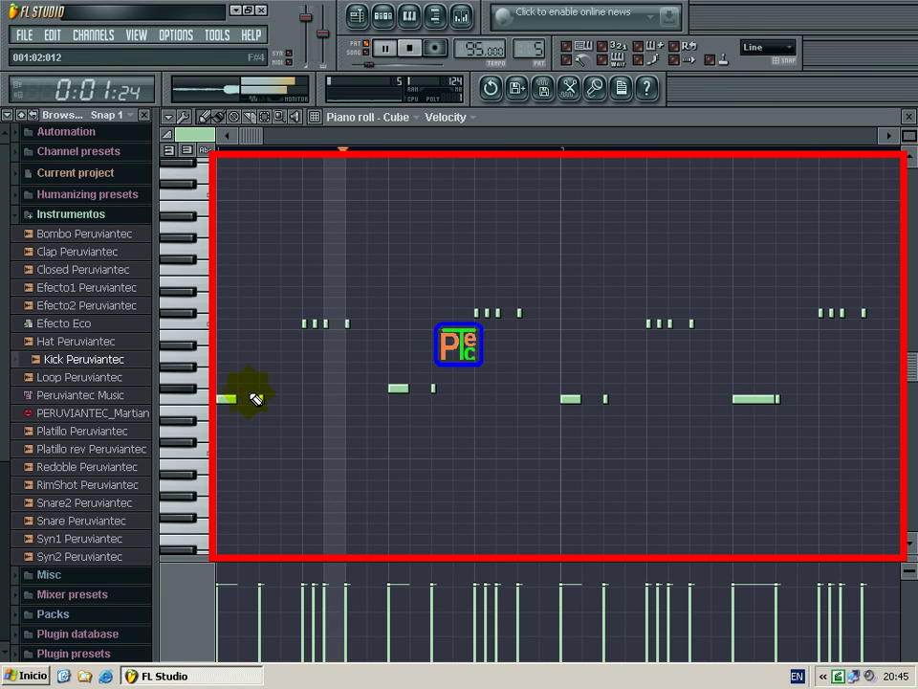
drag(235, 400, 251, 400)
drag(568, 396, 590, 398)
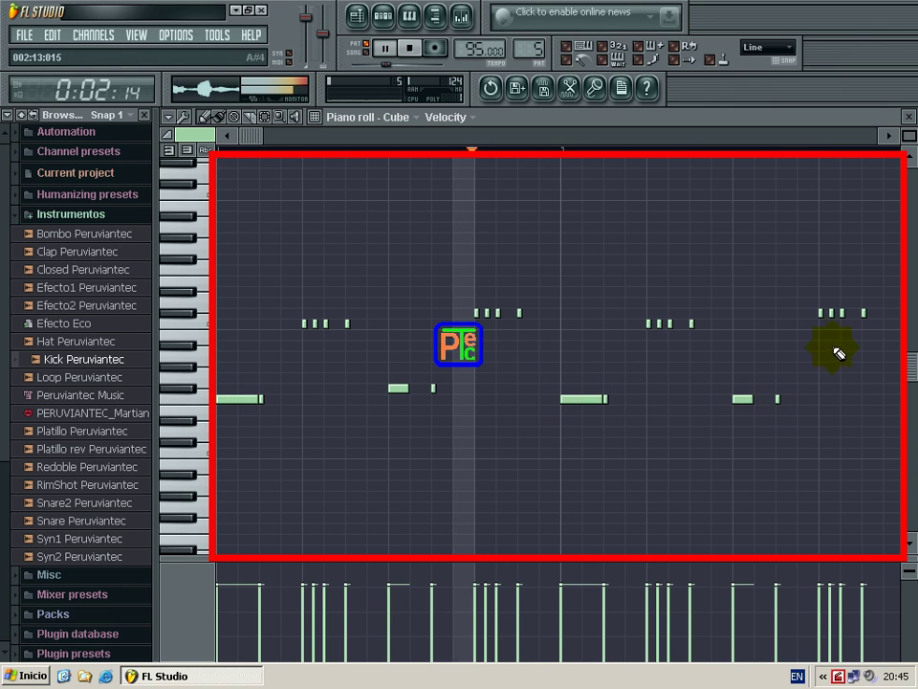
click(909, 117)
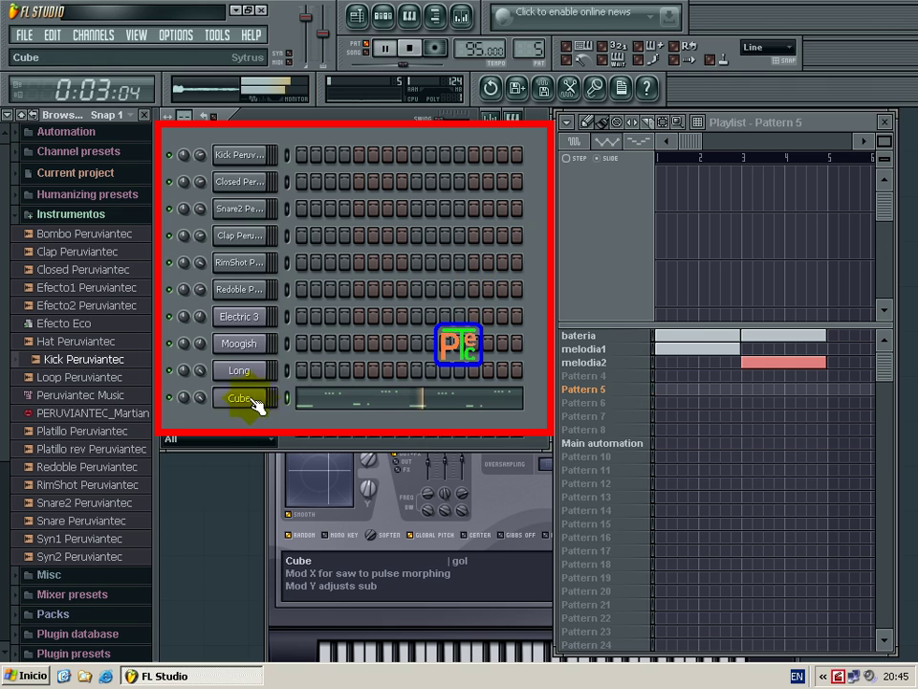
Rename Pattern 4 as melodia2-1.
click(616, 376)
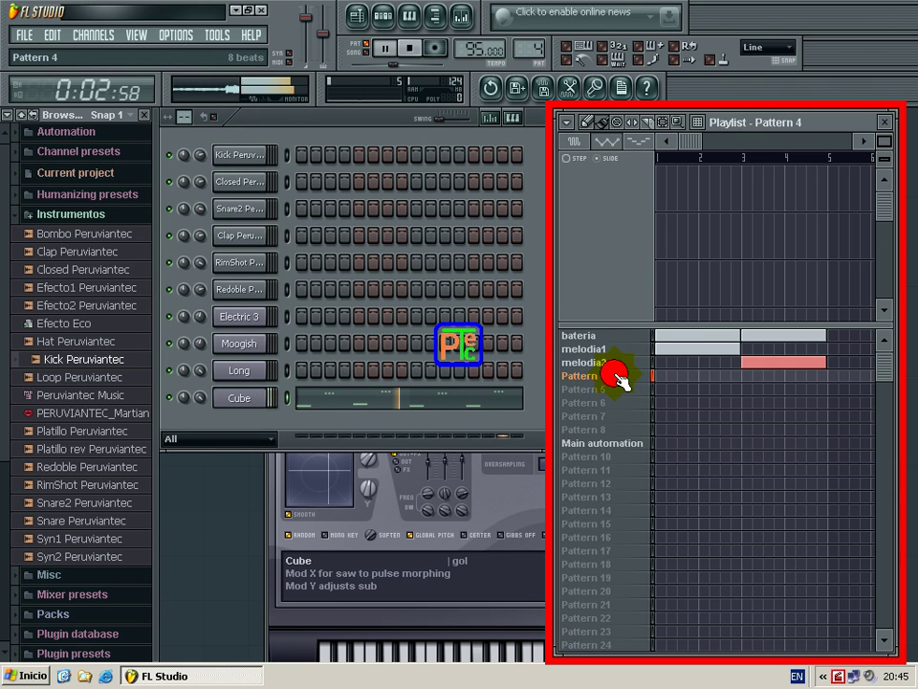
right_click(617, 379)
click(663, 378)
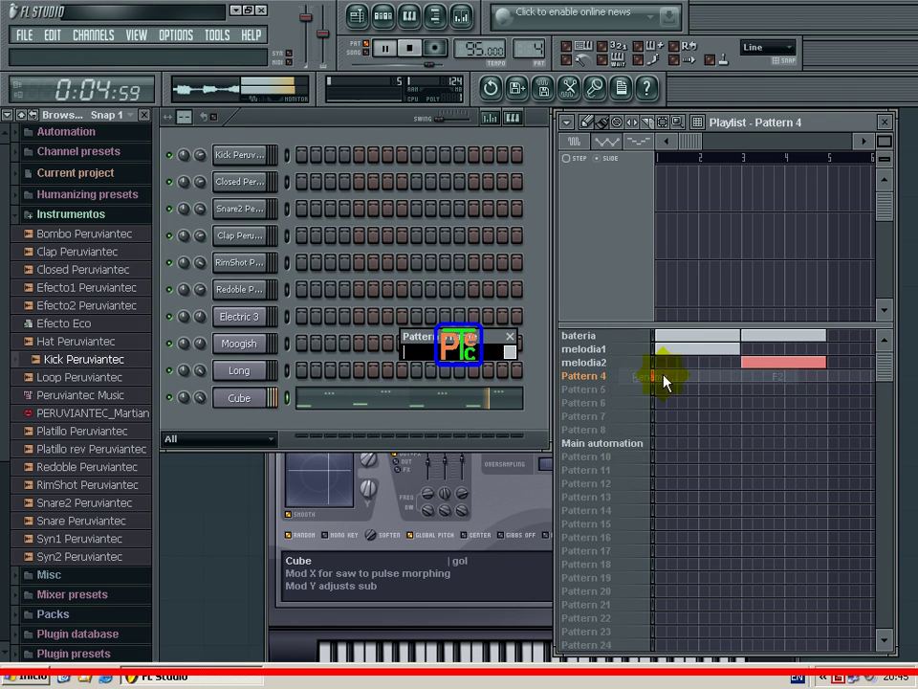
text(melodi)
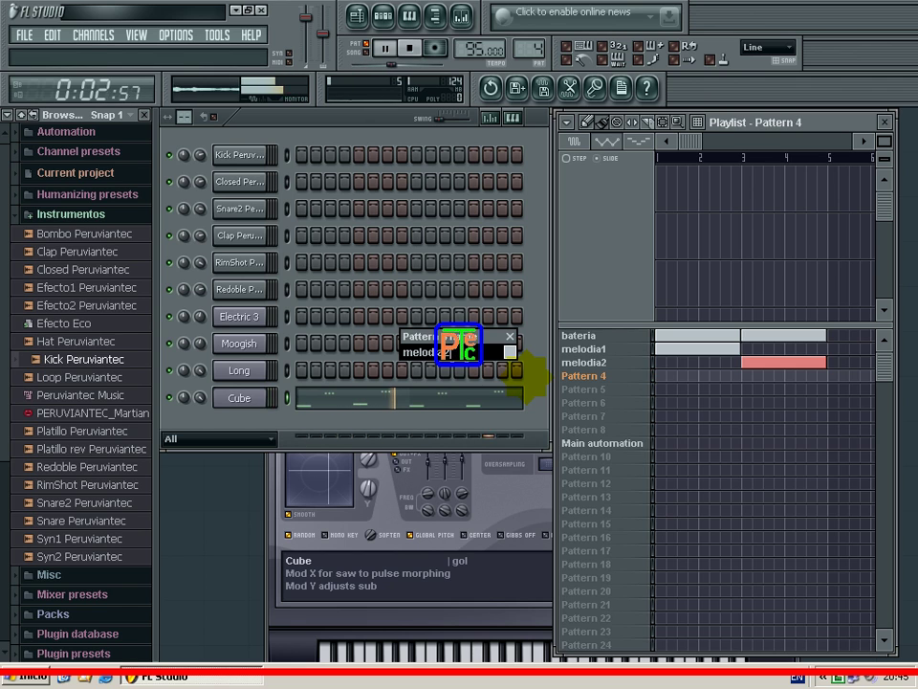
key(Return)
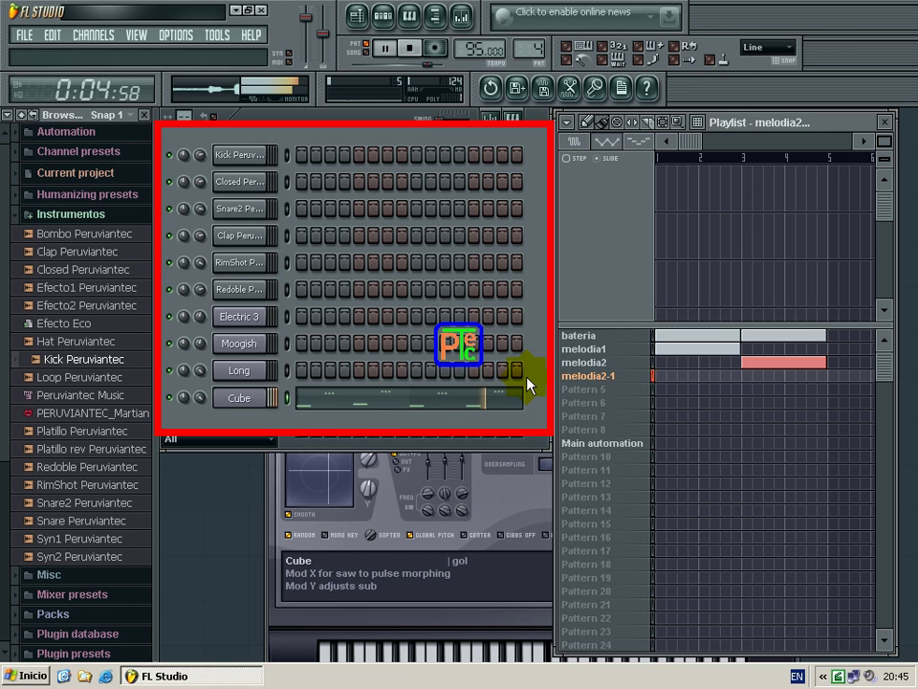
Rename Pattern 5 as melodia2-2.
click(613, 392)
right_click(621, 384)
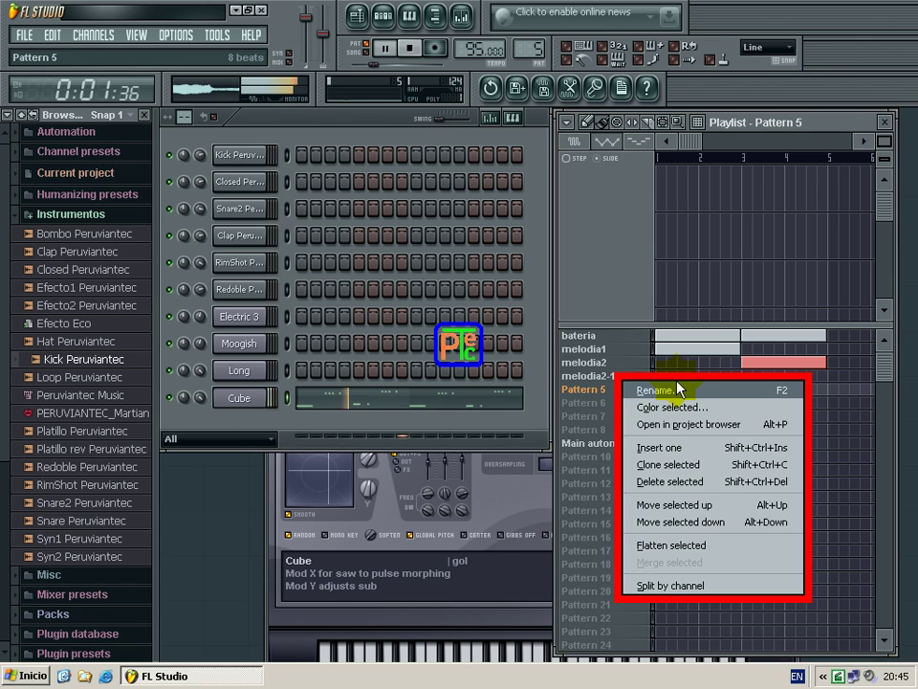
click(673, 388)
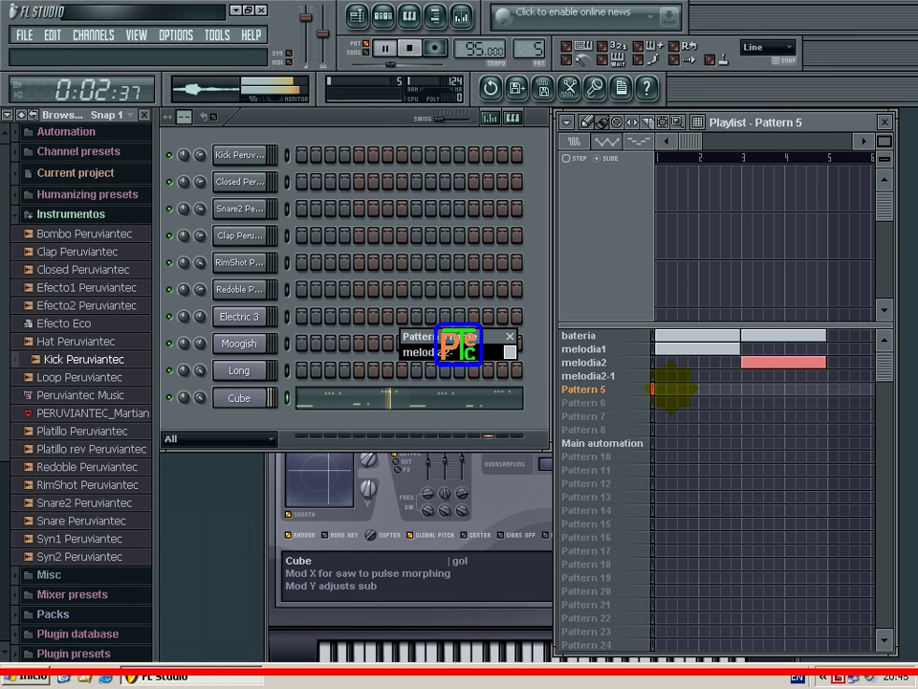
text(melodia2-2)
key(Return)
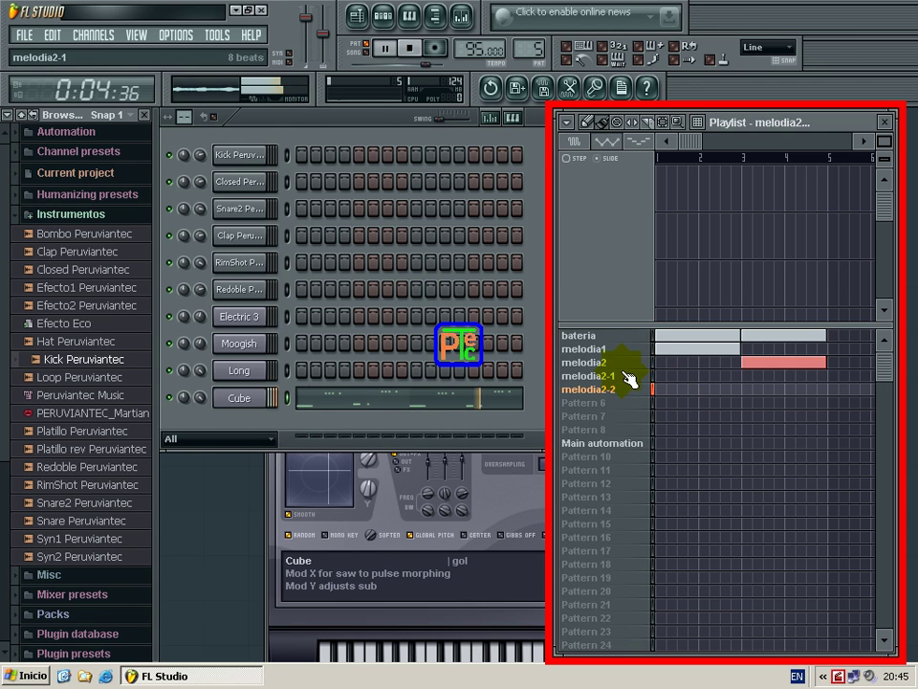
click(529, 278)
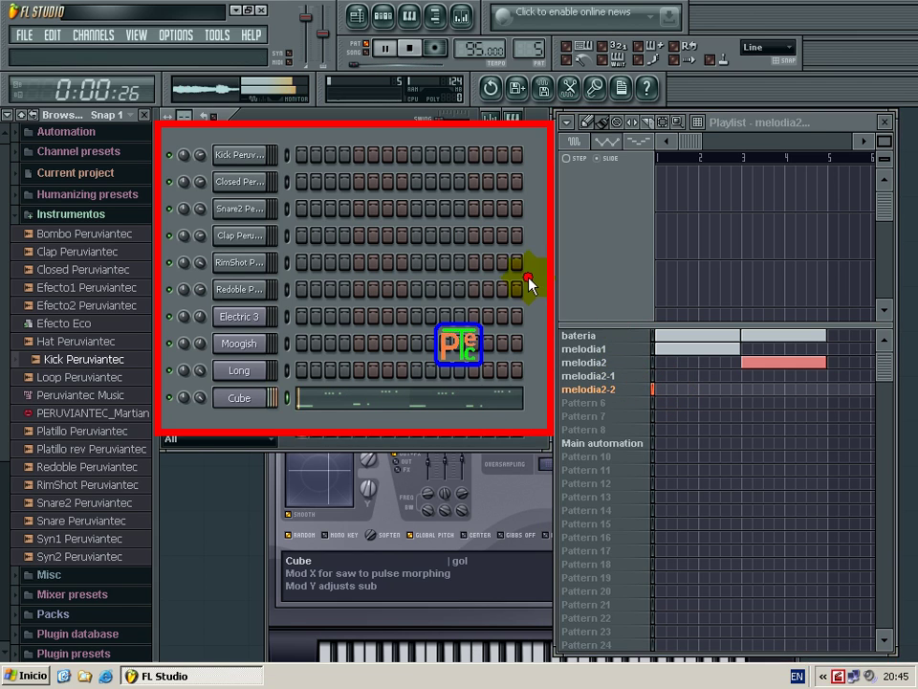
In the maximized playlist, remove the melodia1 clip at bar 1 and play in song mode from bar 3.
double_click(838, 123)
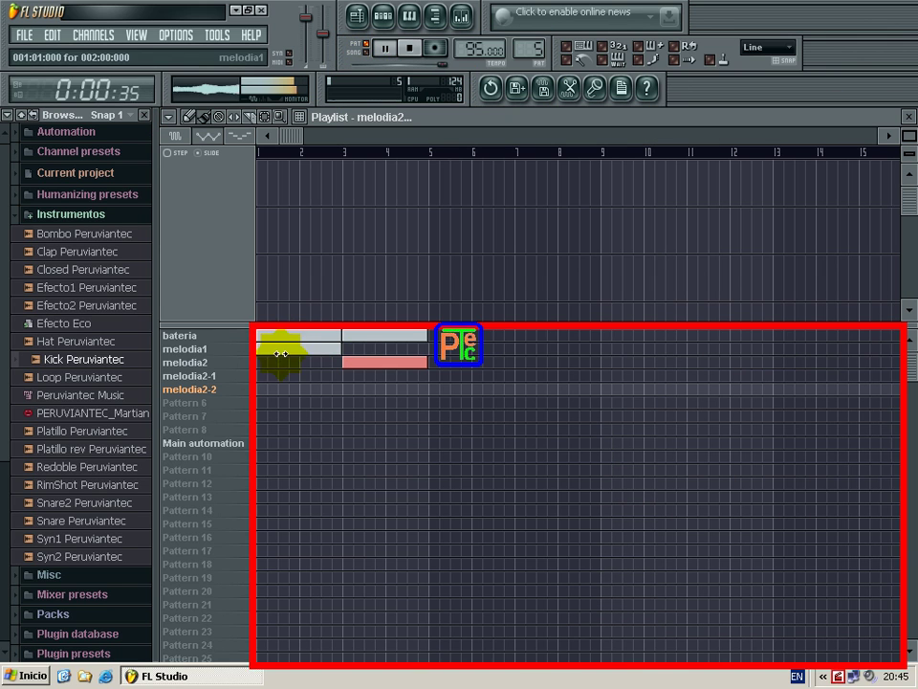
click(364, 54)
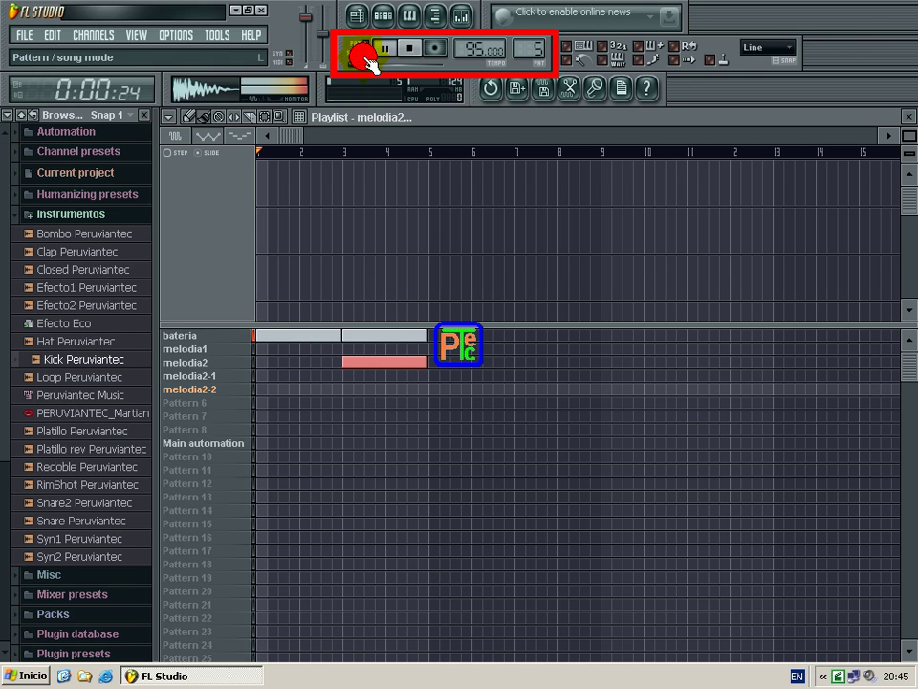
click(344, 152)
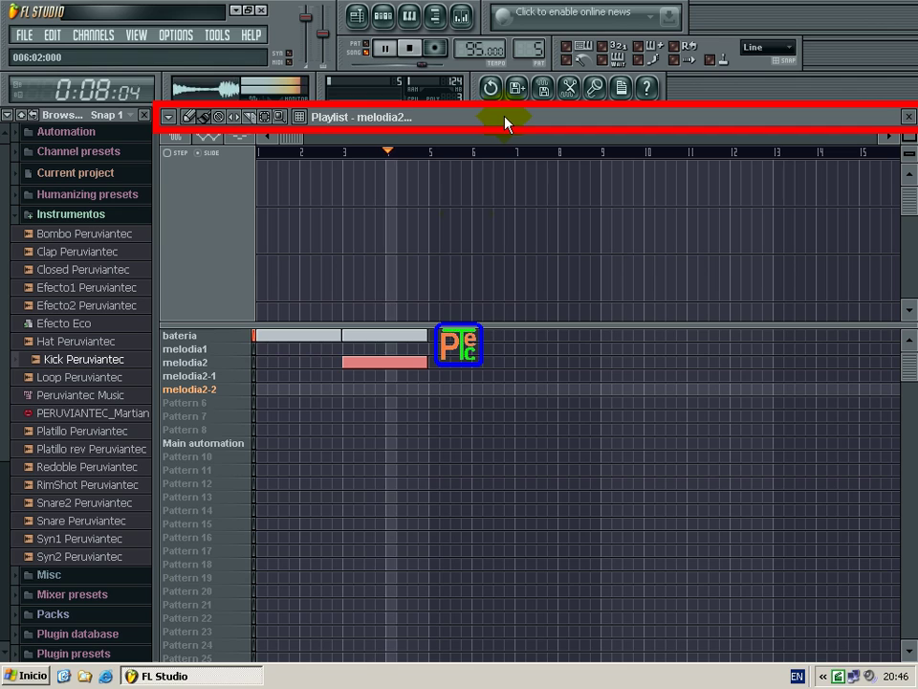
Place melodia2-1 and bateria clips at bars 5 and 7 of the playlist.
click(435, 375)
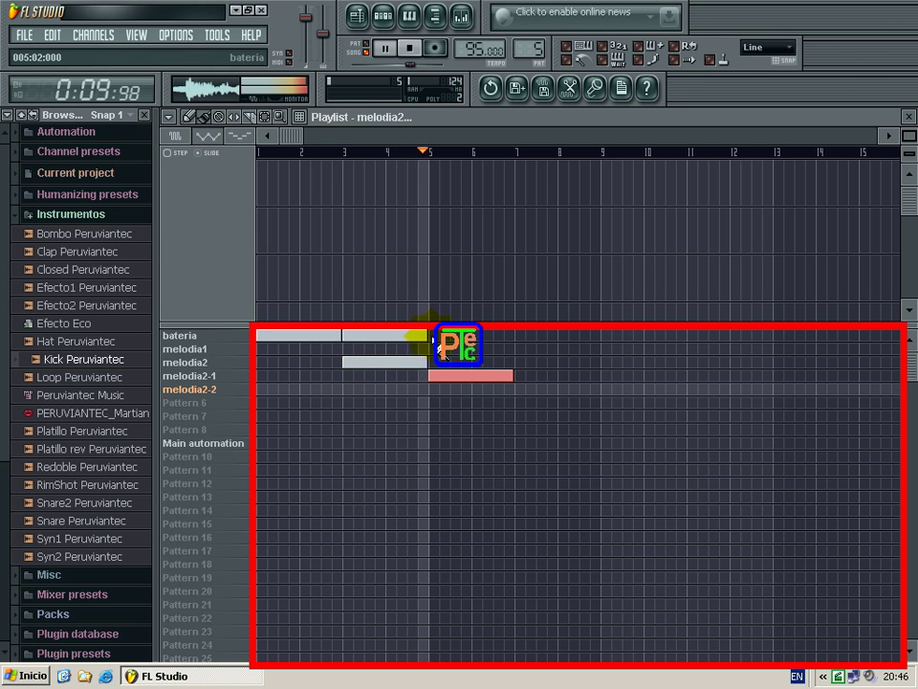
click(451, 336)
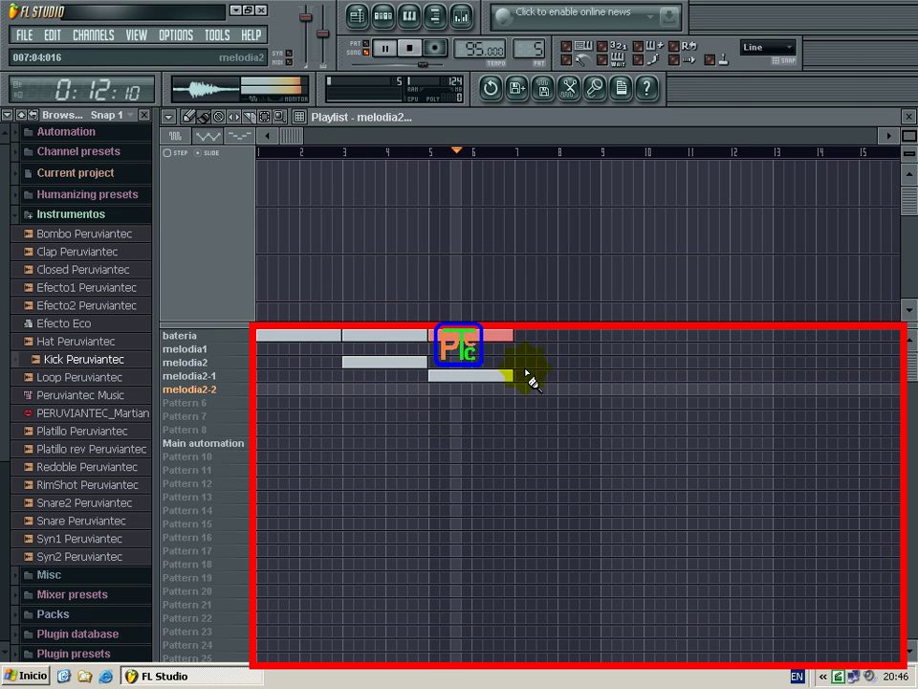
click(518, 337)
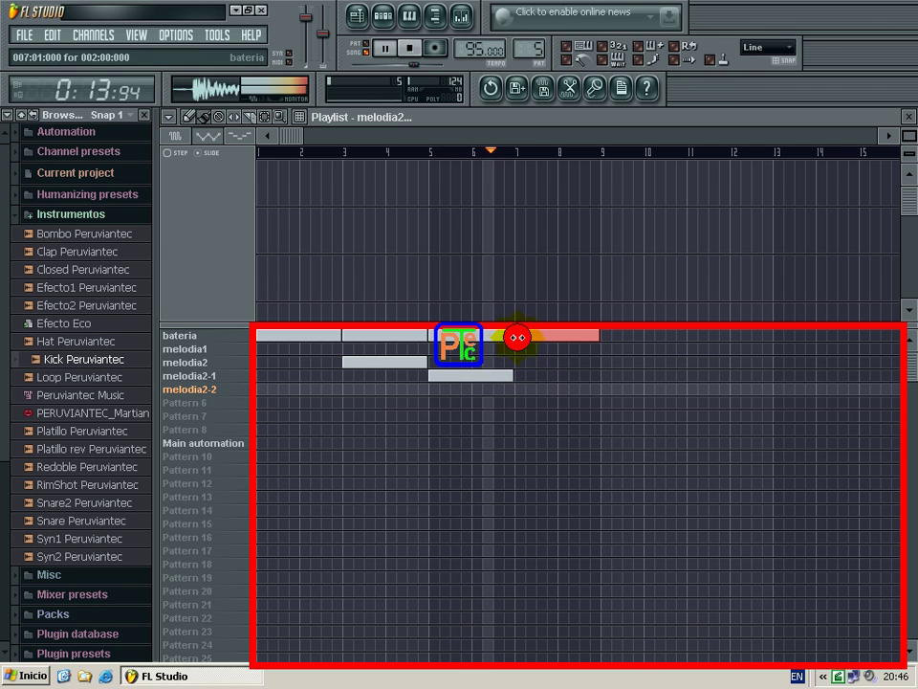
click(518, 375)
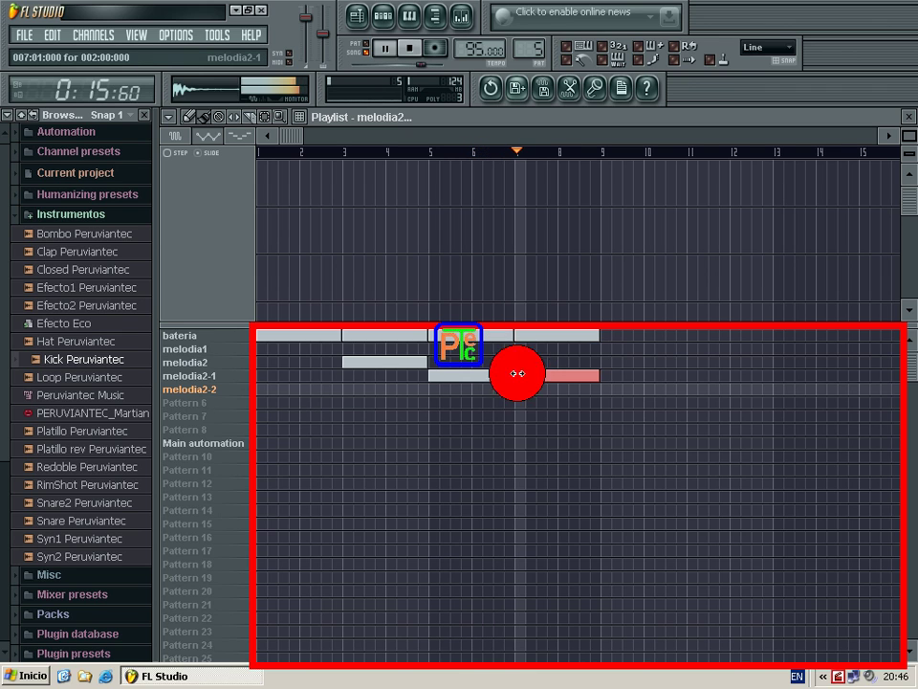
Place melodia2-2 clips at bars 9 and 11, and a bateria clip at bar 9.
click(603, 388)
click(602, 336)
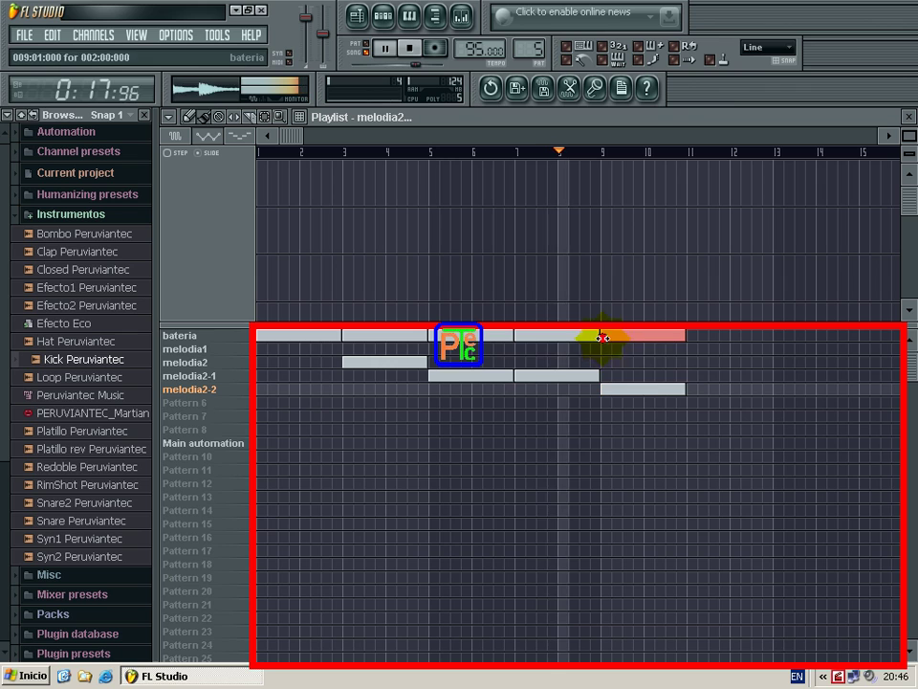
click(692, 388)
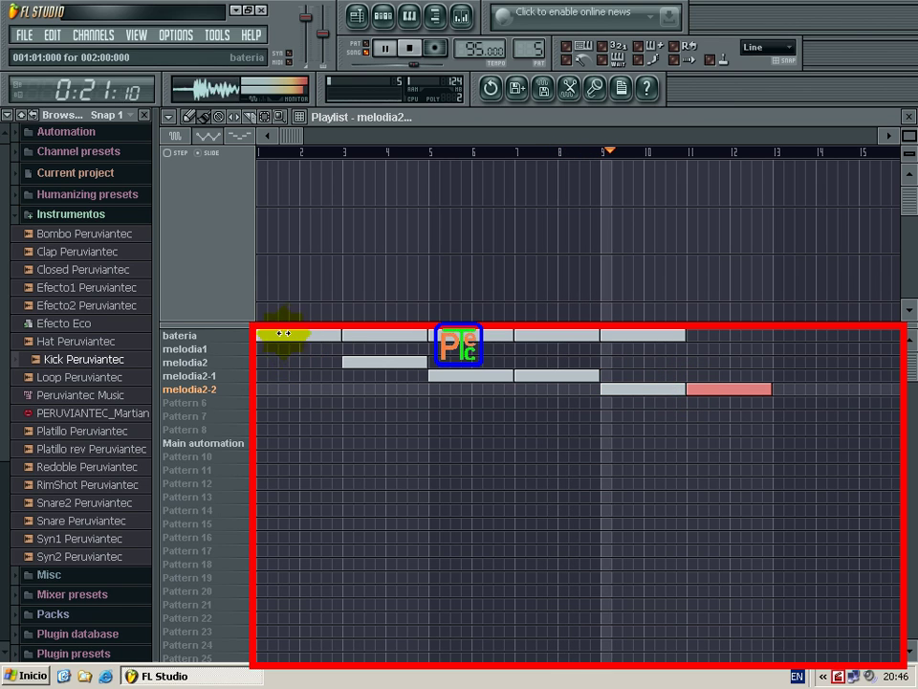
Place melodia1 clips at bars 5, 7, 9 and 11, and a bateria clip at bar 11.
click(348, 350)
mouse_move(414, 349)
mouse_down()
mouse_move(558, 365)
mouse_move(674, 359)
mouse_move(710, 348)
mouse_move(715, 335)
mouse_move(696, 335)
mouse_move(721, 335)
mouse_up()
click(695, 337)
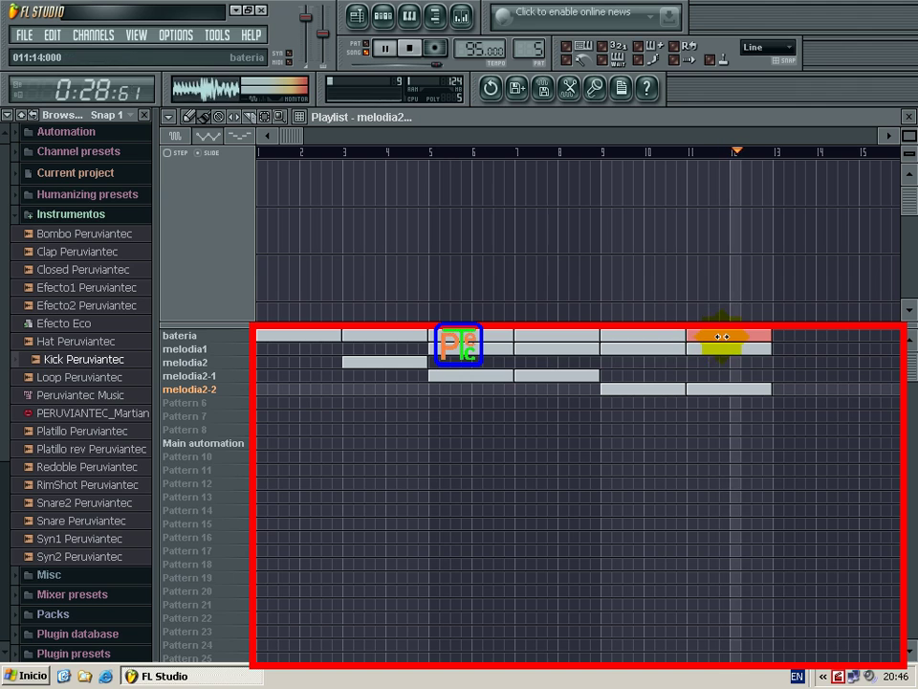
Place melodia1 clips at bars 1 and 3, check the full arrangement, and restore the playlist to its smaller size.
double_click(515, 117)
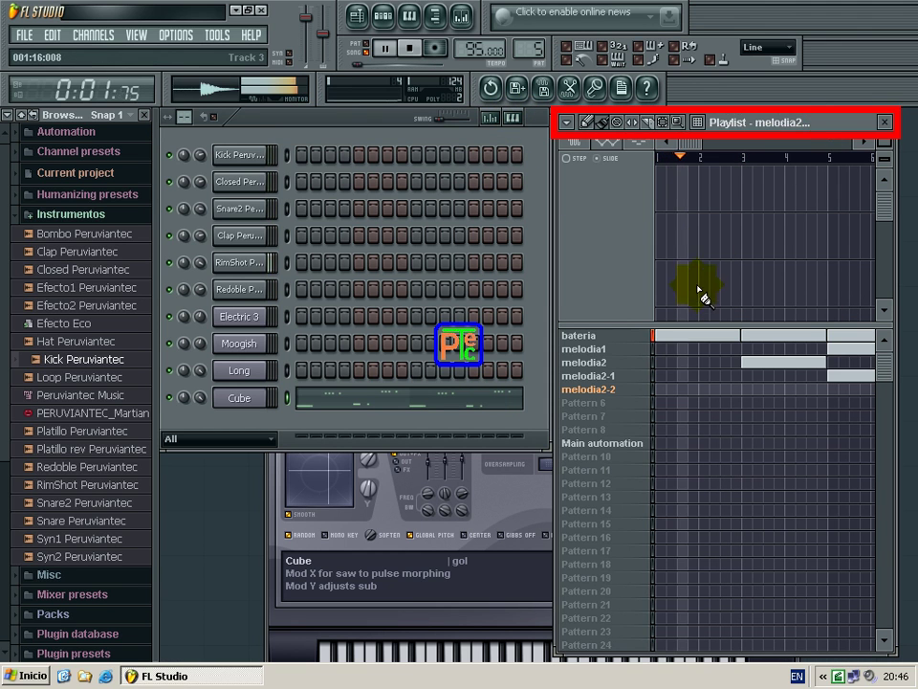
click(665, 350)
click(745, 350)
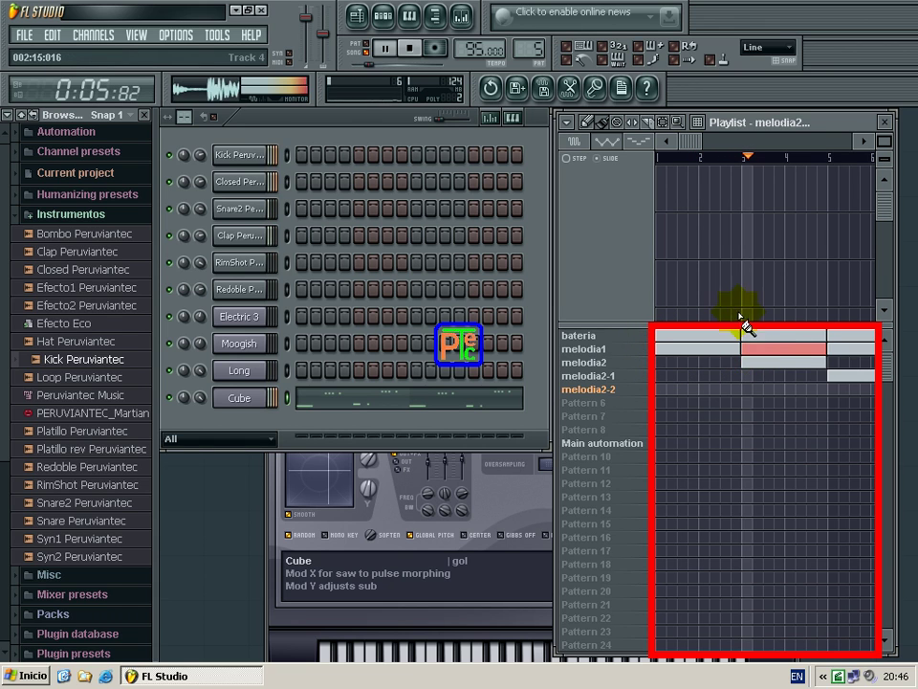
double_click(848, 124)
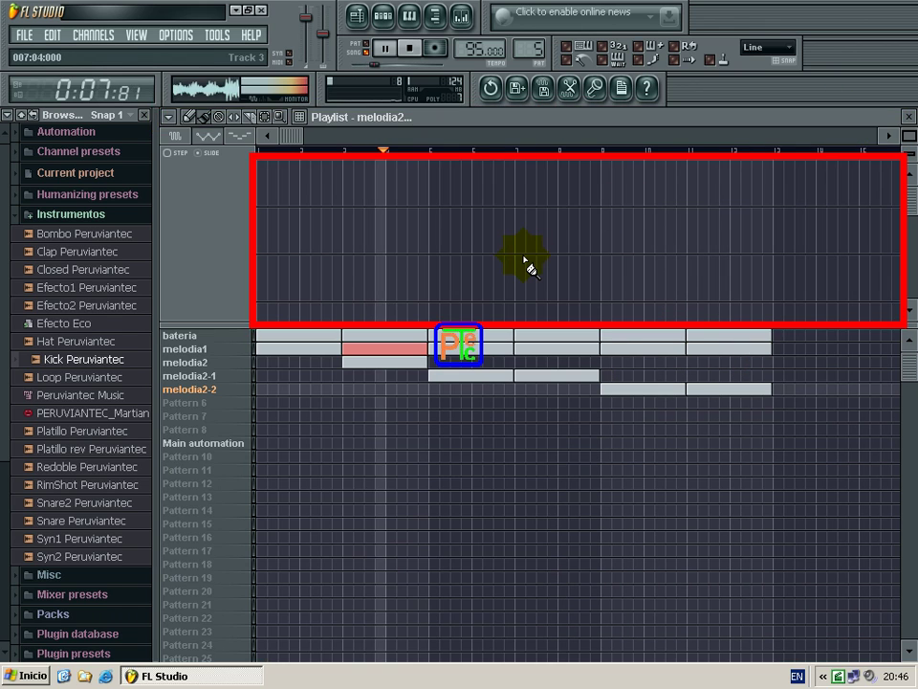
double_click(553, 116)
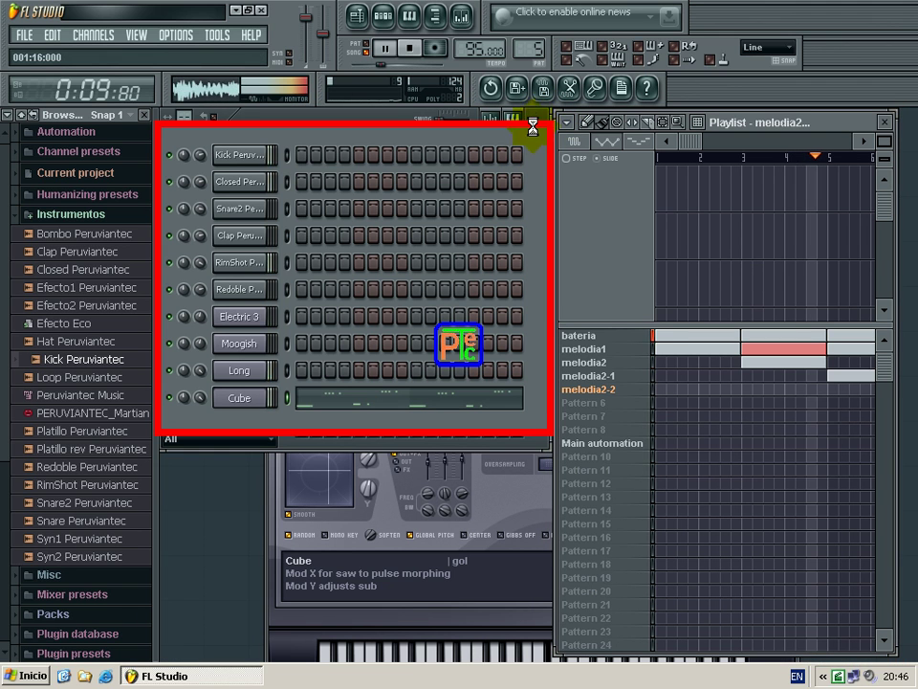
Clear the custom name of the Main automation pattern.
click(628, 443)
right_click(639, 443)
click(663, 445)
key(BackSpace)
key(Return)
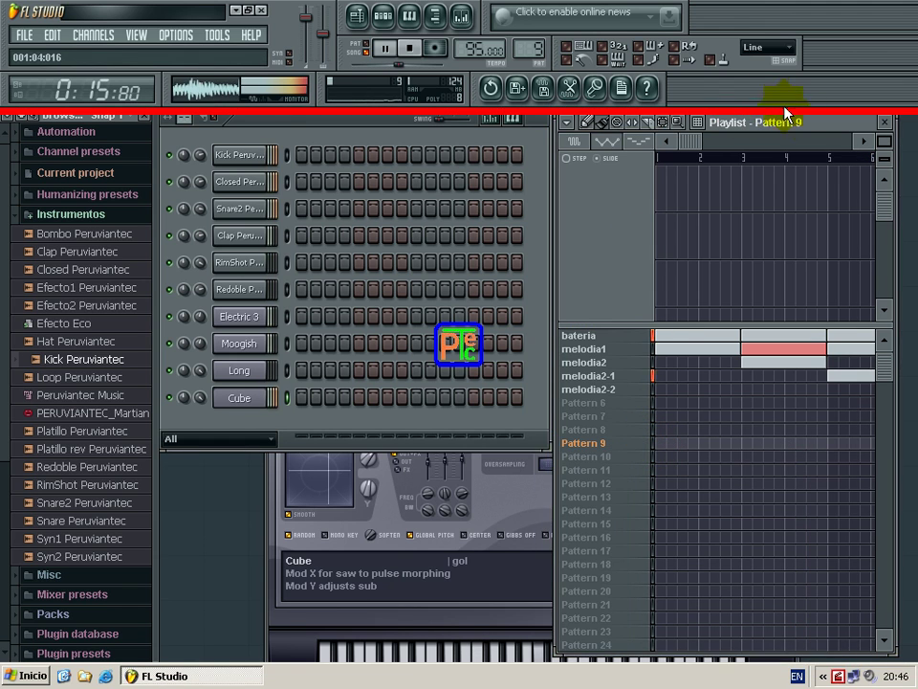
Enlarge the playlist, pause the song, and select the melodia1 pattern for playback from the start of the arrangement.
double_click(828, 125)
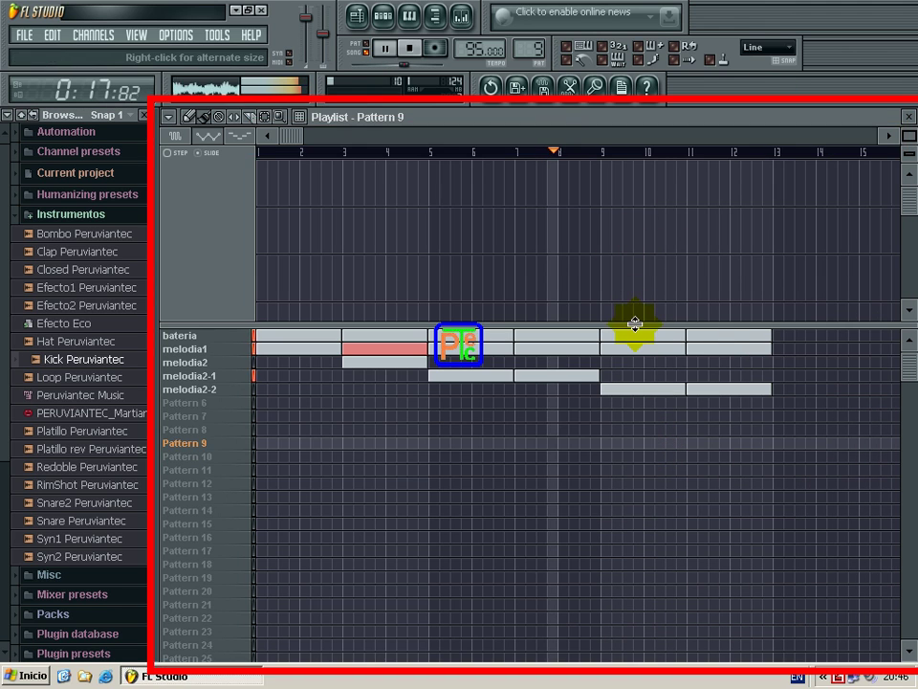
click(390, 48)
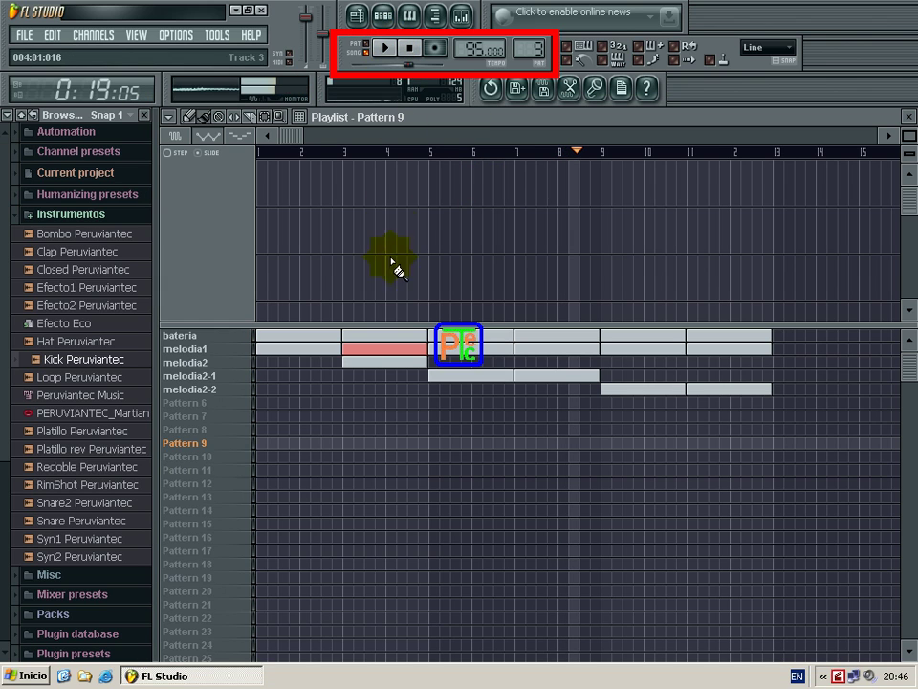
click(227, 376)
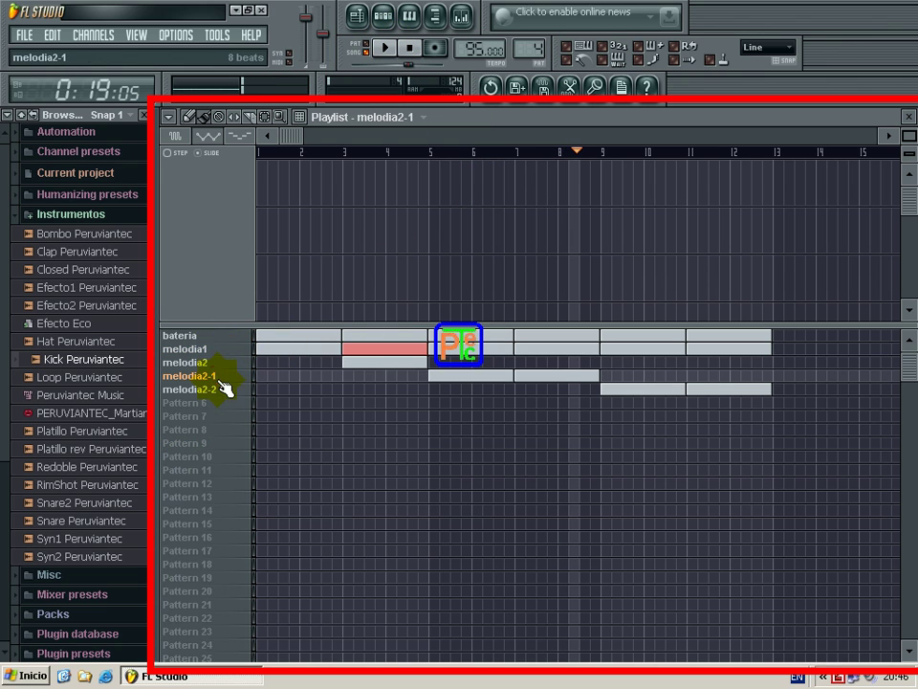
click(228, 350)
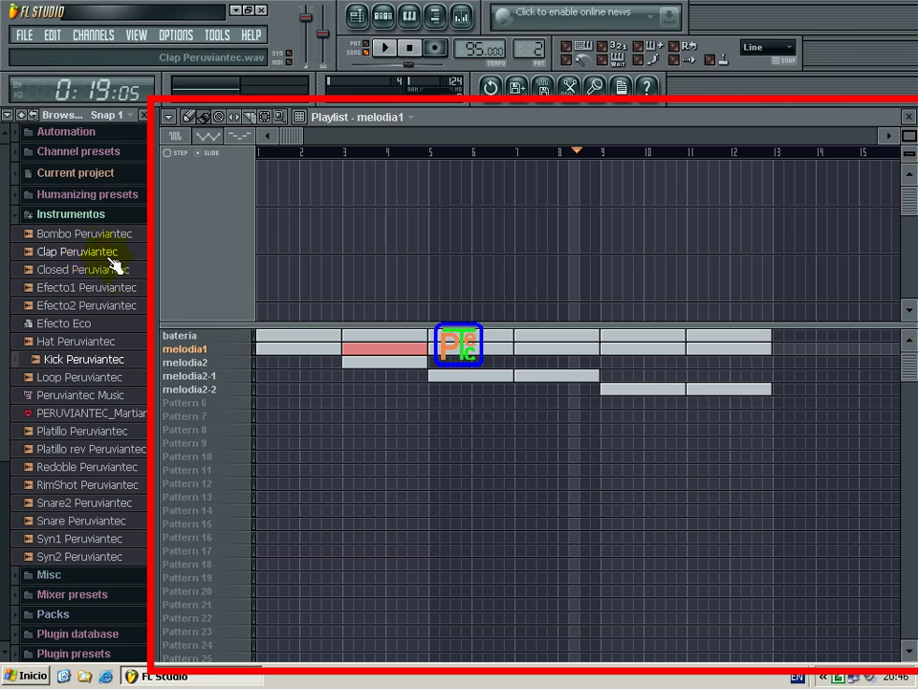
click(409, 49)
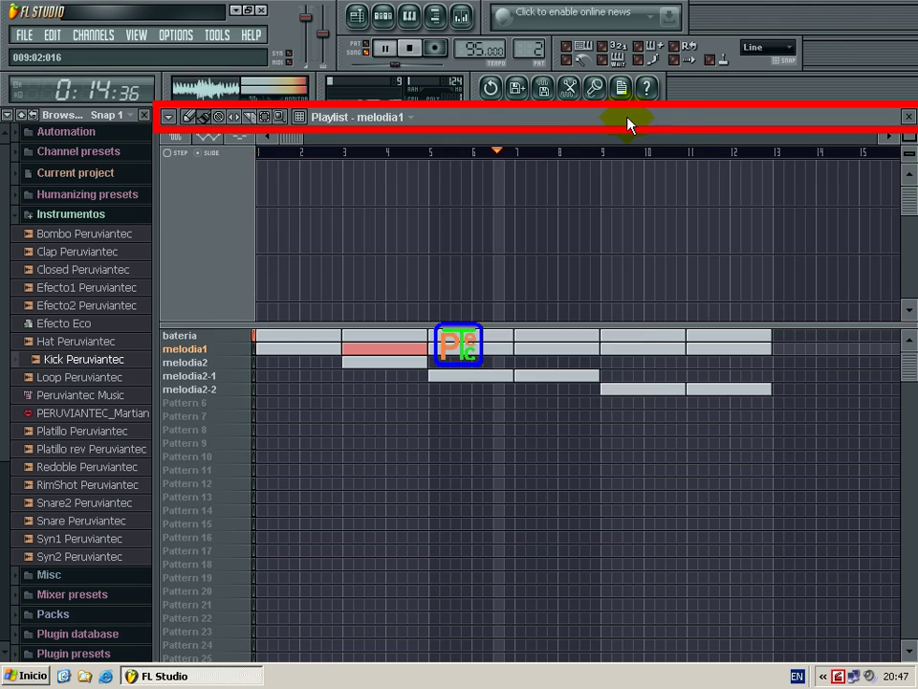
Adjust the Clap channel's volume while the song plays, checking the playlist at full size.
double_click(629, 118)
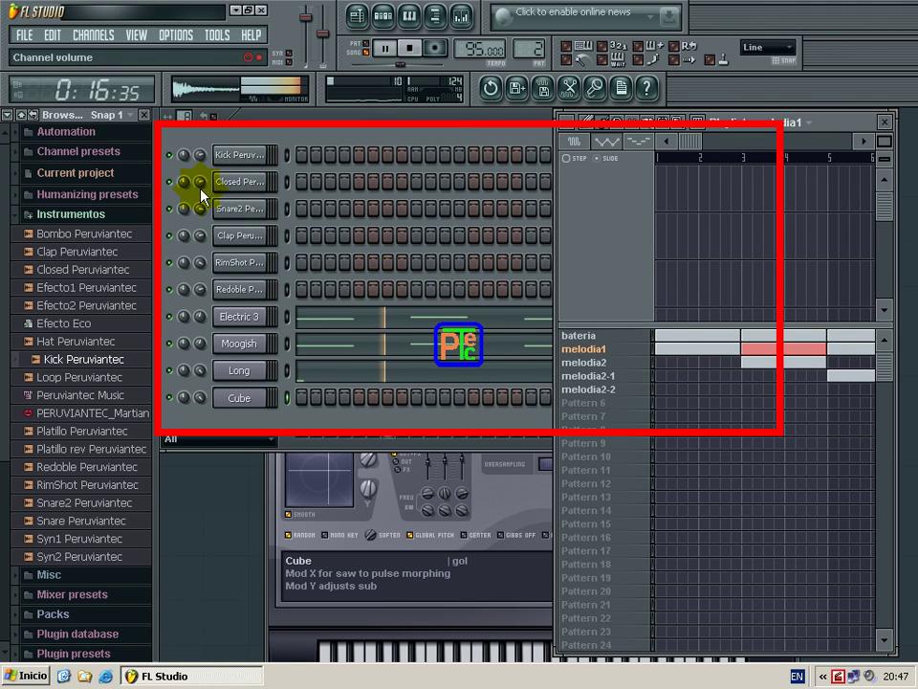
click(199, 239)
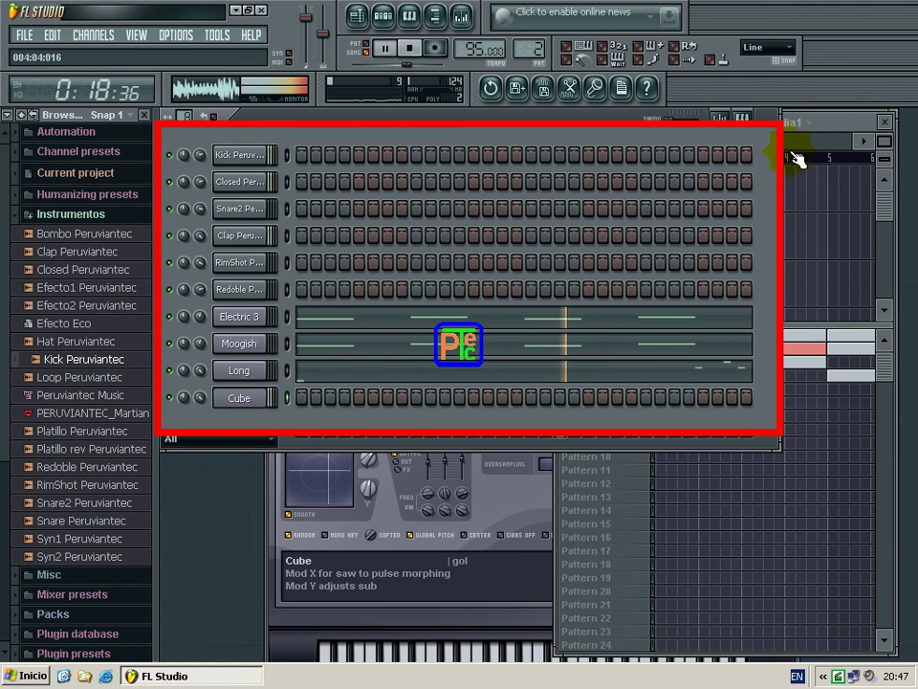
double_click(841, 127)
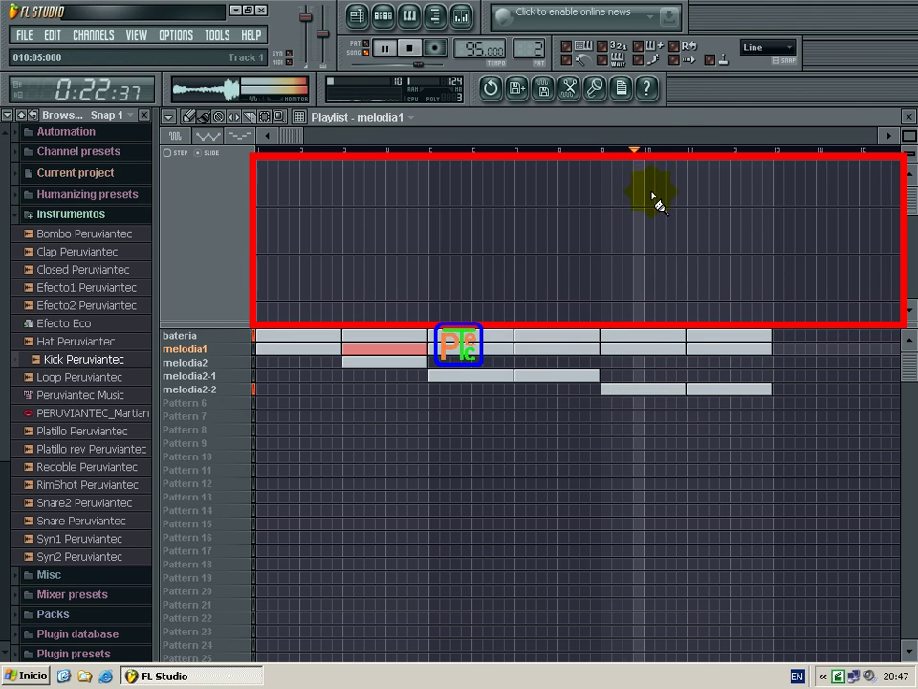
double_click(687, 118)
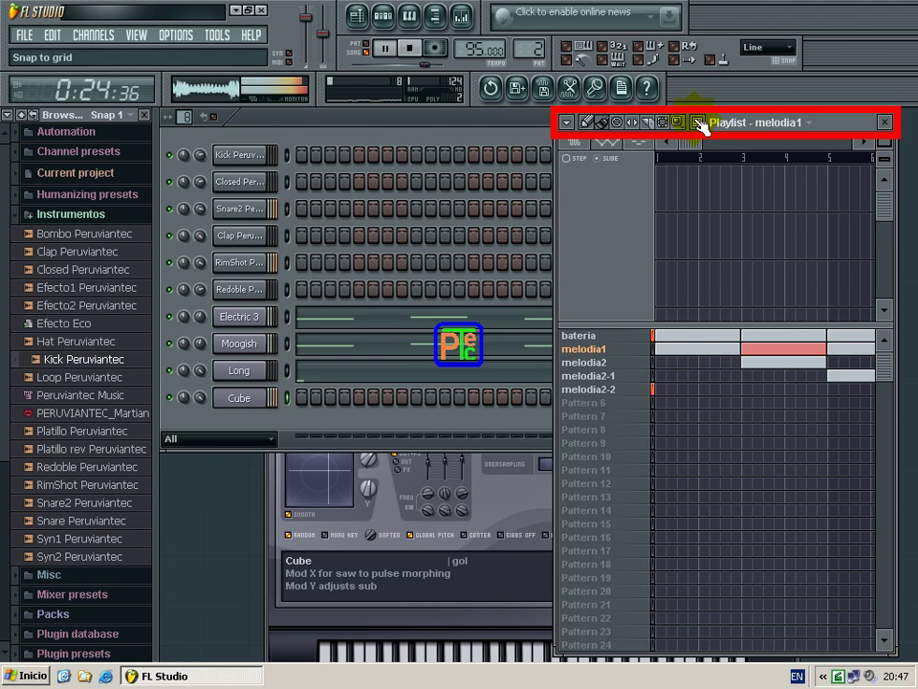
Set the song's loop point at bar 9, move playback to the end of bar 12, and close the playlist.
double_click(815, 127)
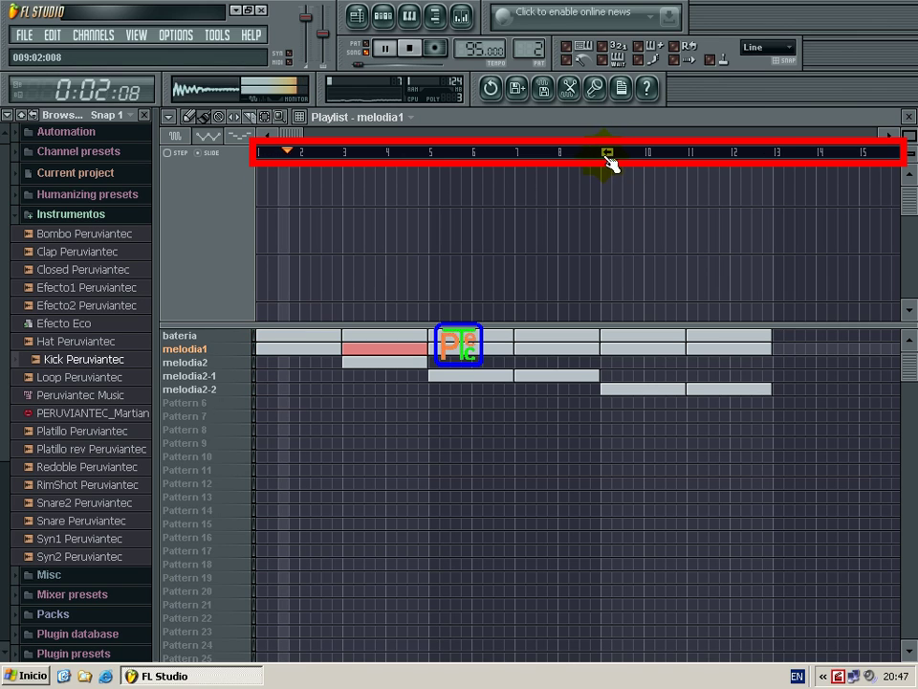
click(769, 157)
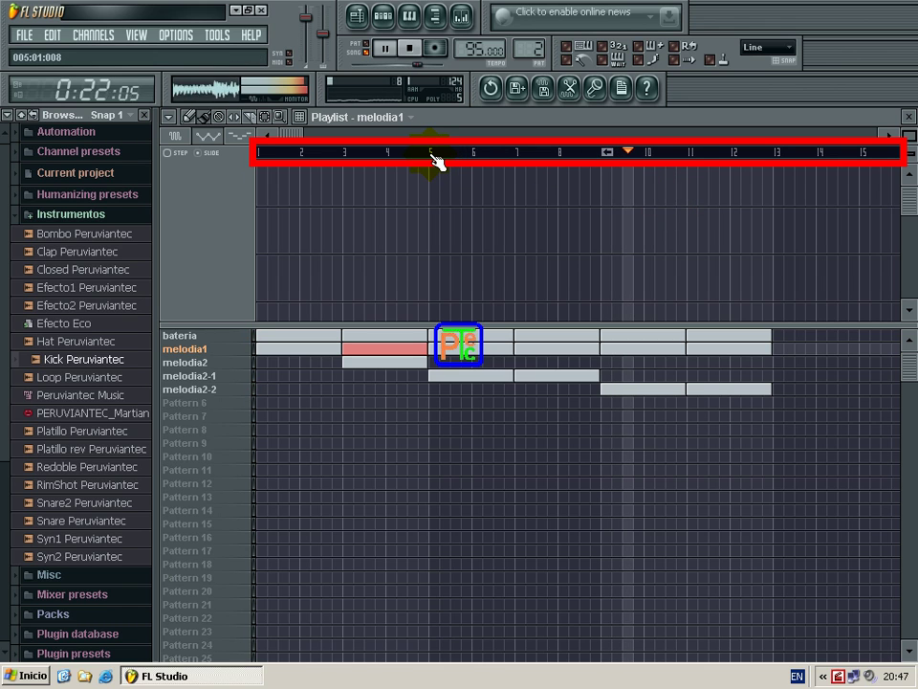
click(908, 117)
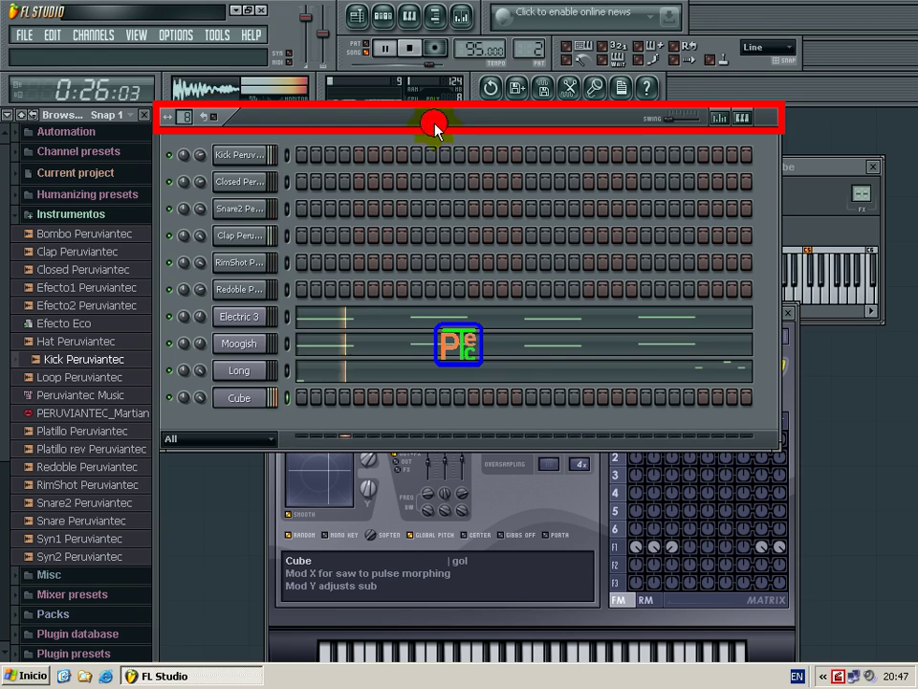